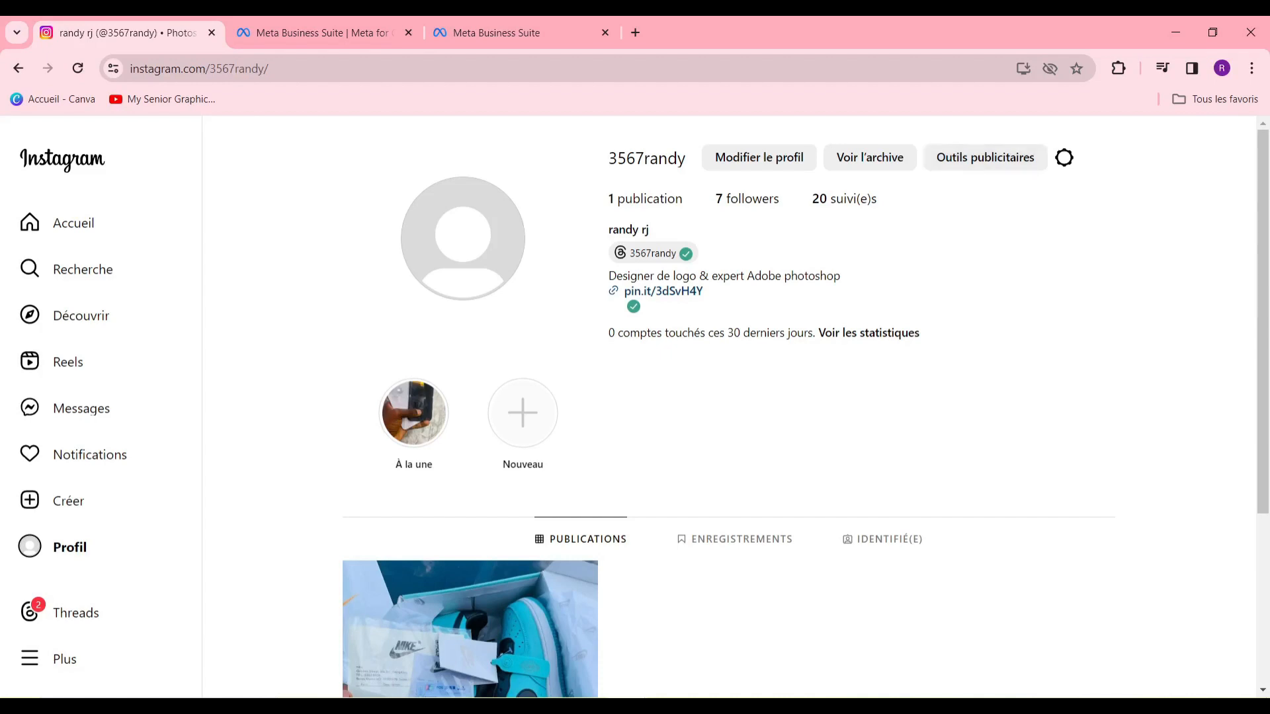
# Look over the Instagram profile, then open the account settings and find the option for switching the account type.
pyautogui.scroll(-4, 820, 536)
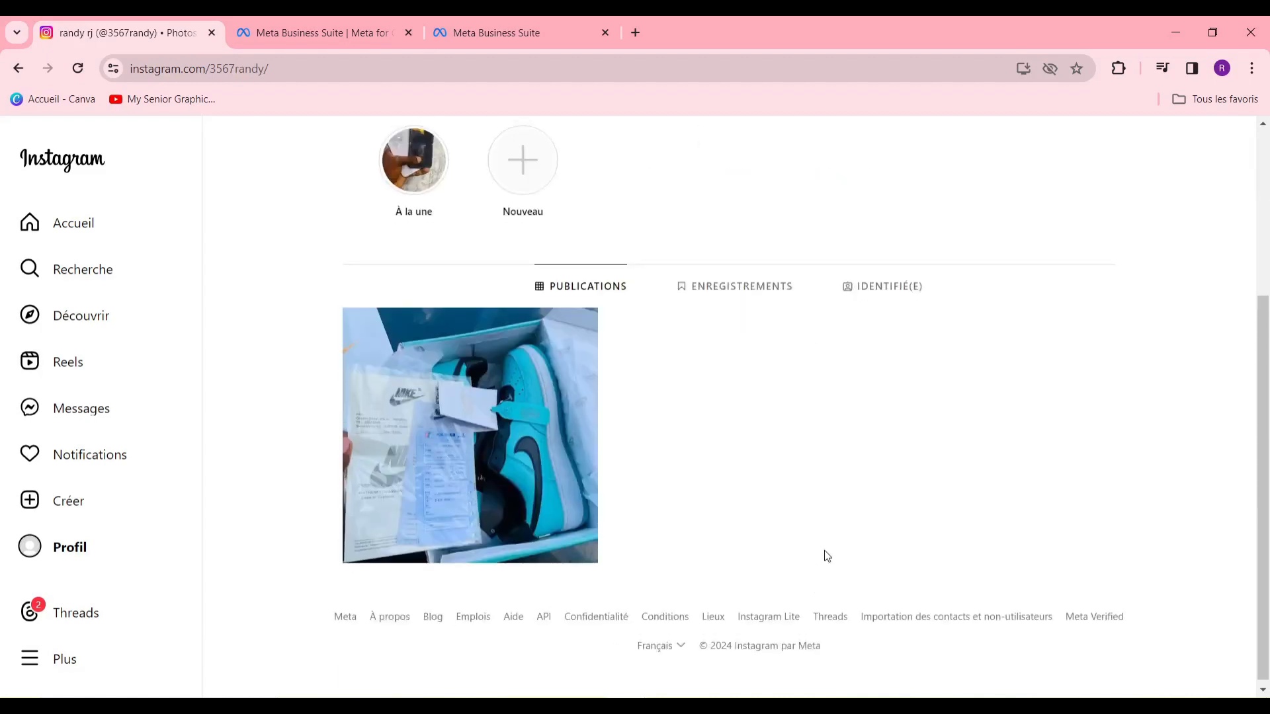
pyautogui.scroll(4, 824, 556)
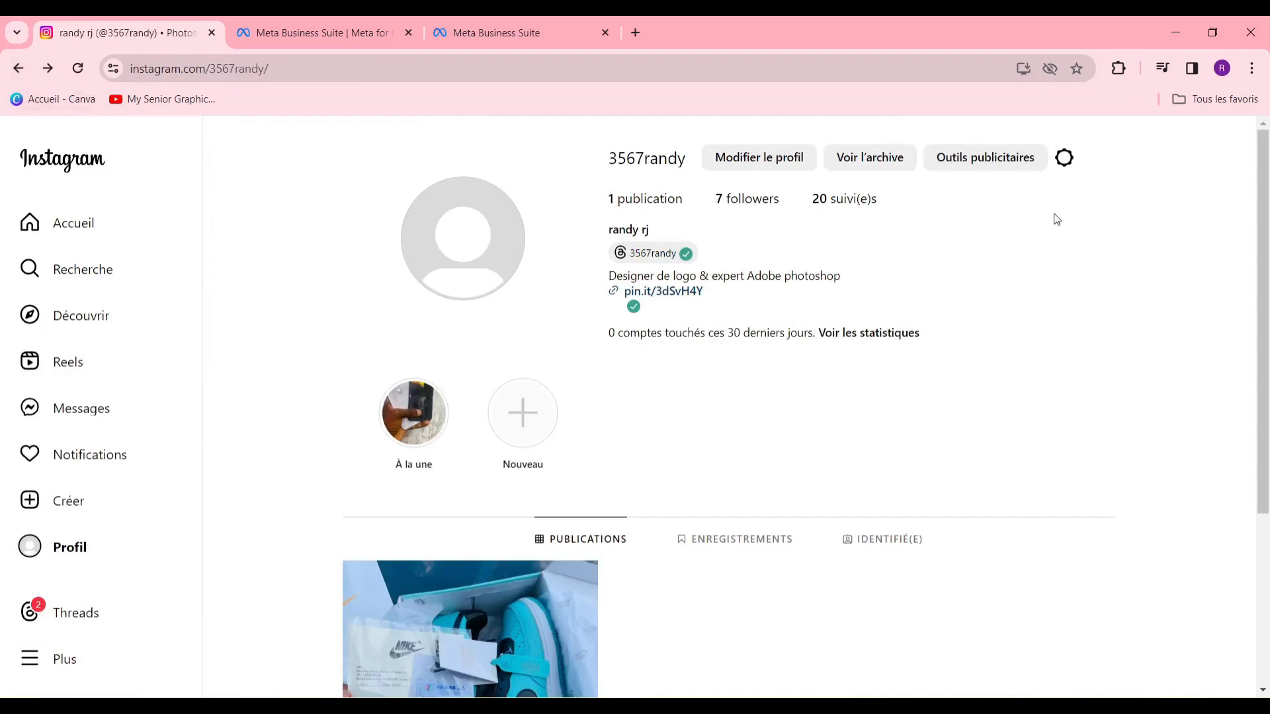
pyautogui.click(73, 664)
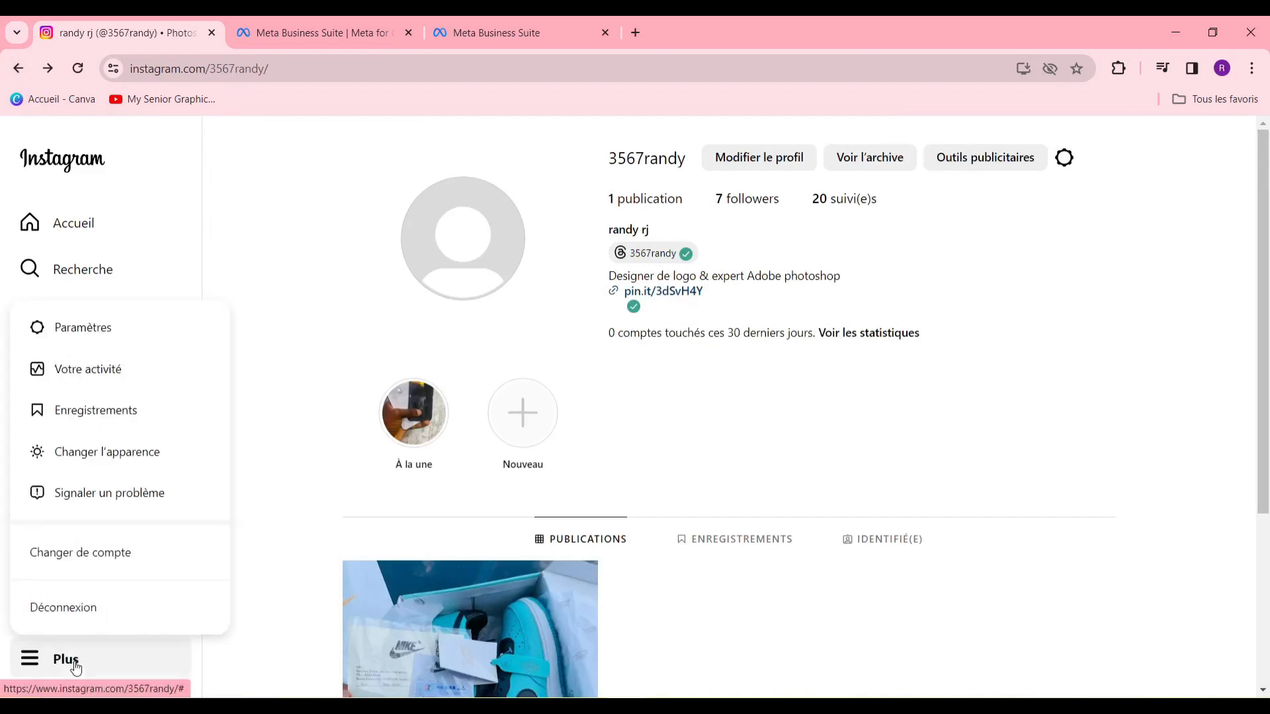
pyautogui.click(151, 342)
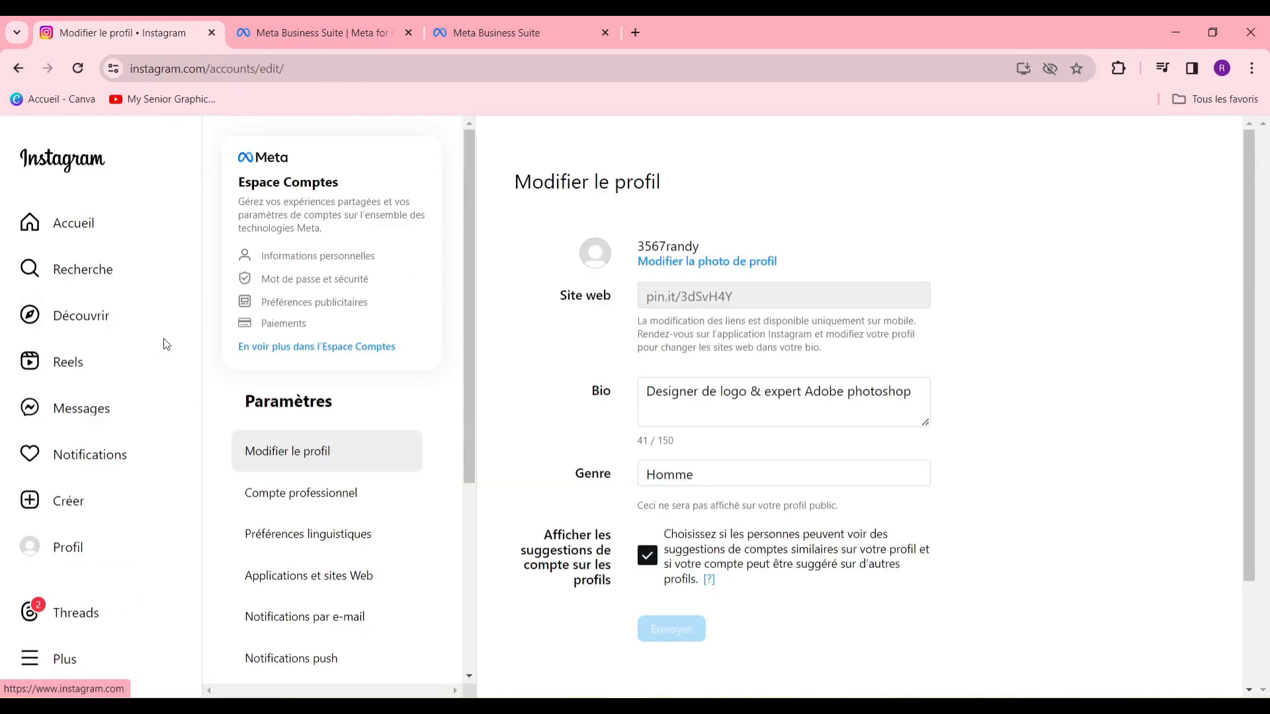
pyautogui.scroll(-4, 320, 417)
pyautogui.scroll(4, 394, 436)
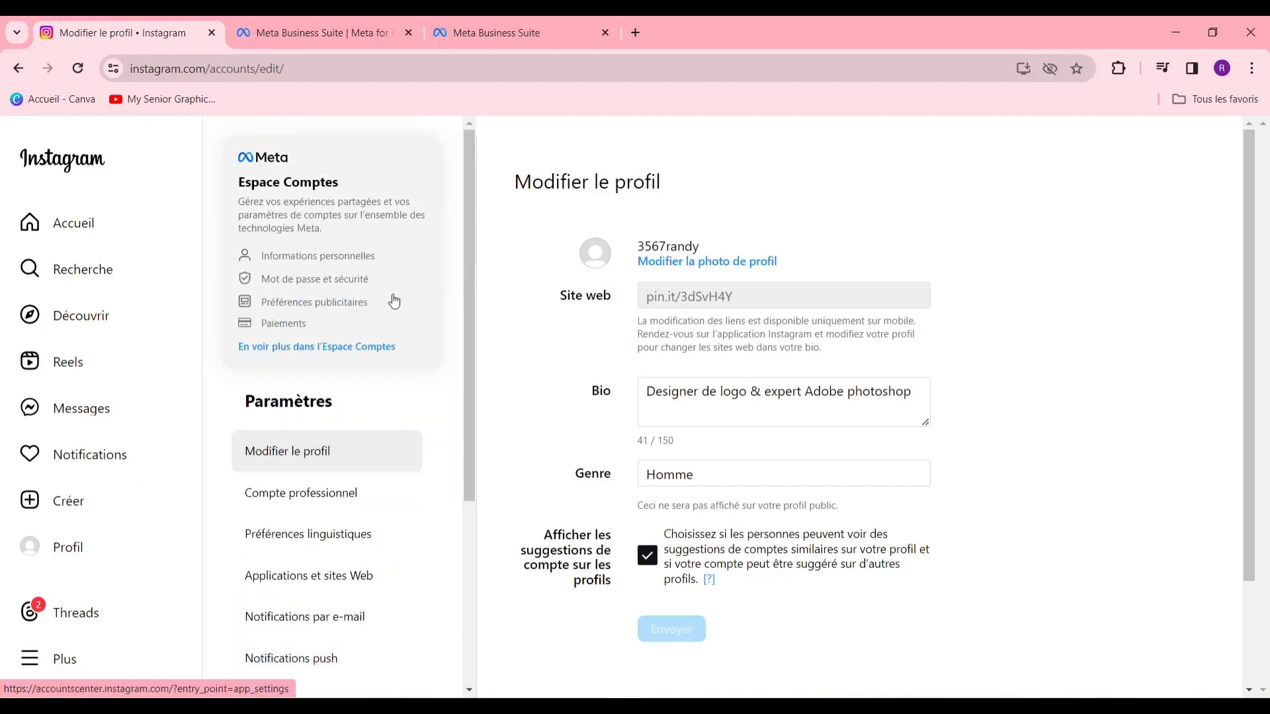
pyautogui.scroll(-1, 335, 445)
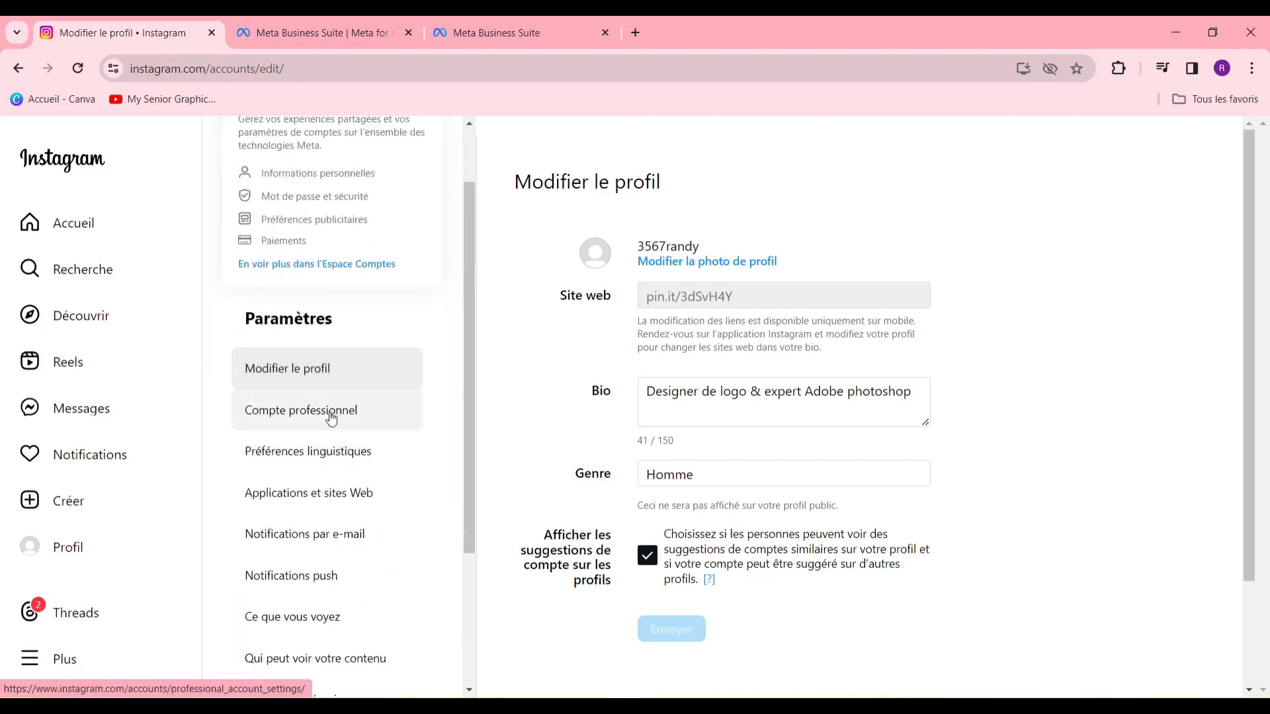
pyautogui.scroll(-3, 370, 496)
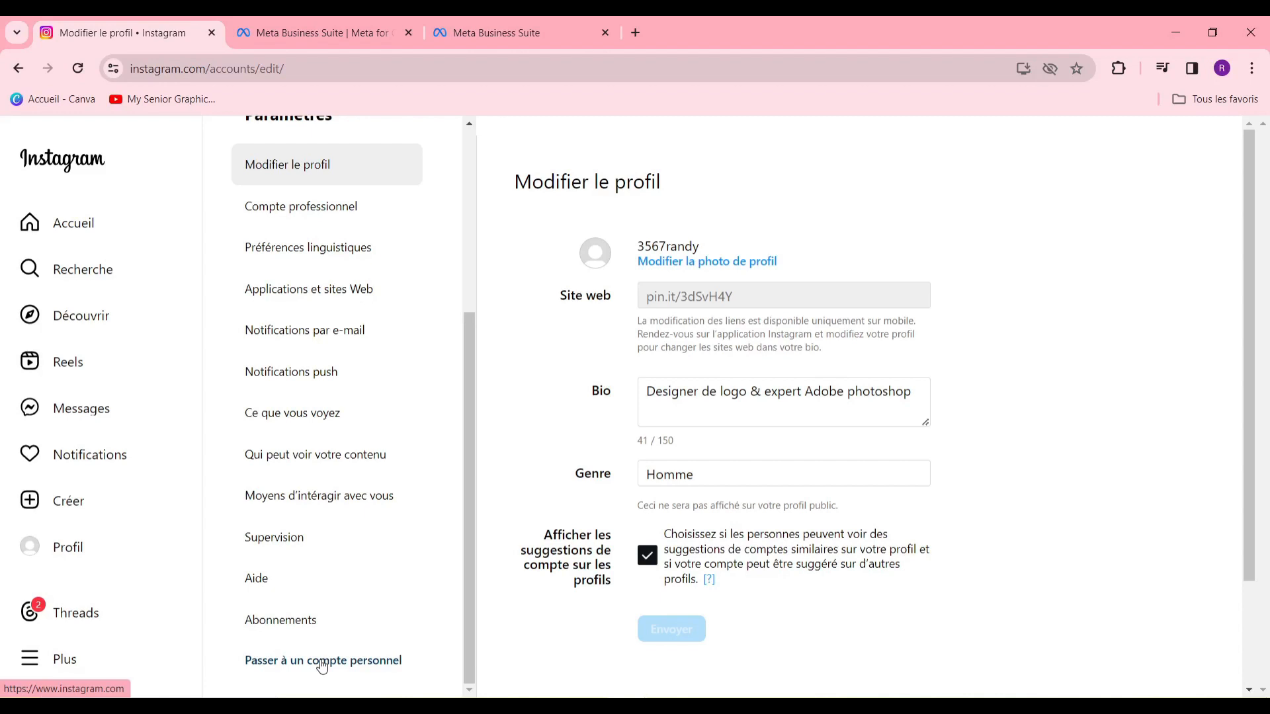
# Return to the Instagram profile page and review its details and publications.
pyautogui.click(19, 74)
pyautogui.scroll(-4, 899, 252)
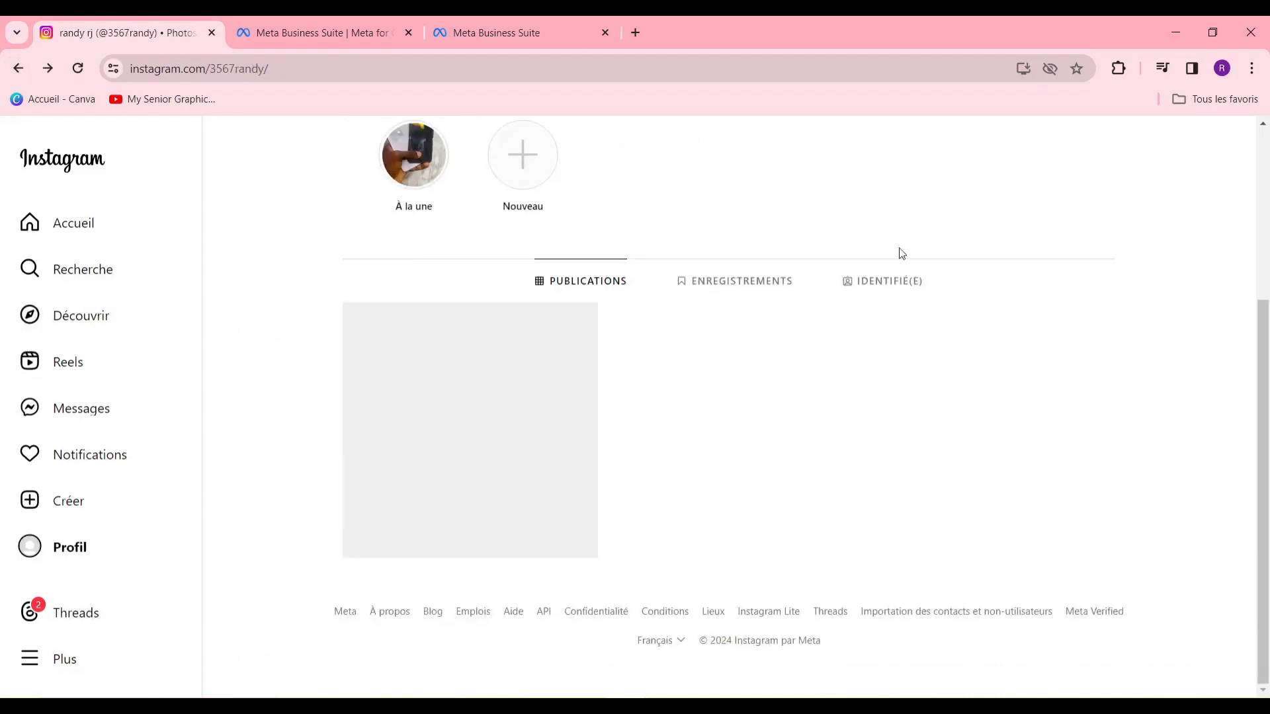
pyautogui.scroll(4, 857, 263)
pyautogui.scroll(-1, 767, 317)
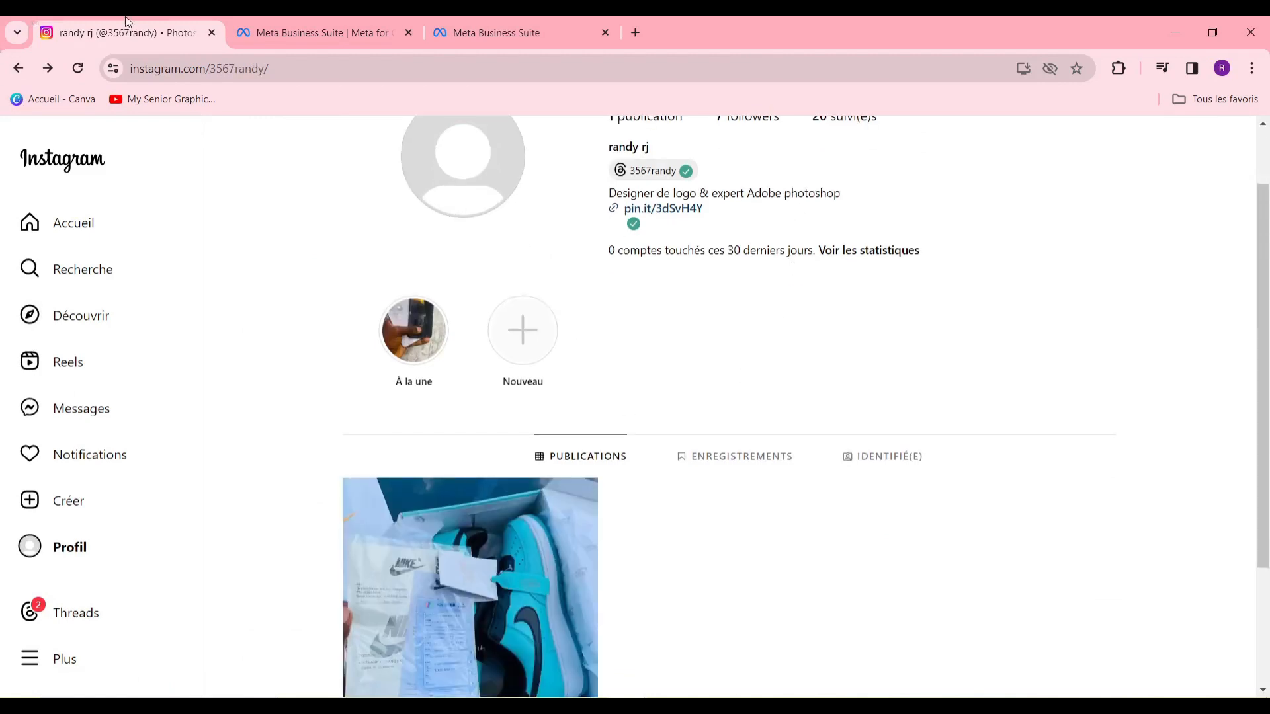
# Search Google for "meta business suite" and open the Meta for Creators page about the tool.
pyautogui.click(307, 27)
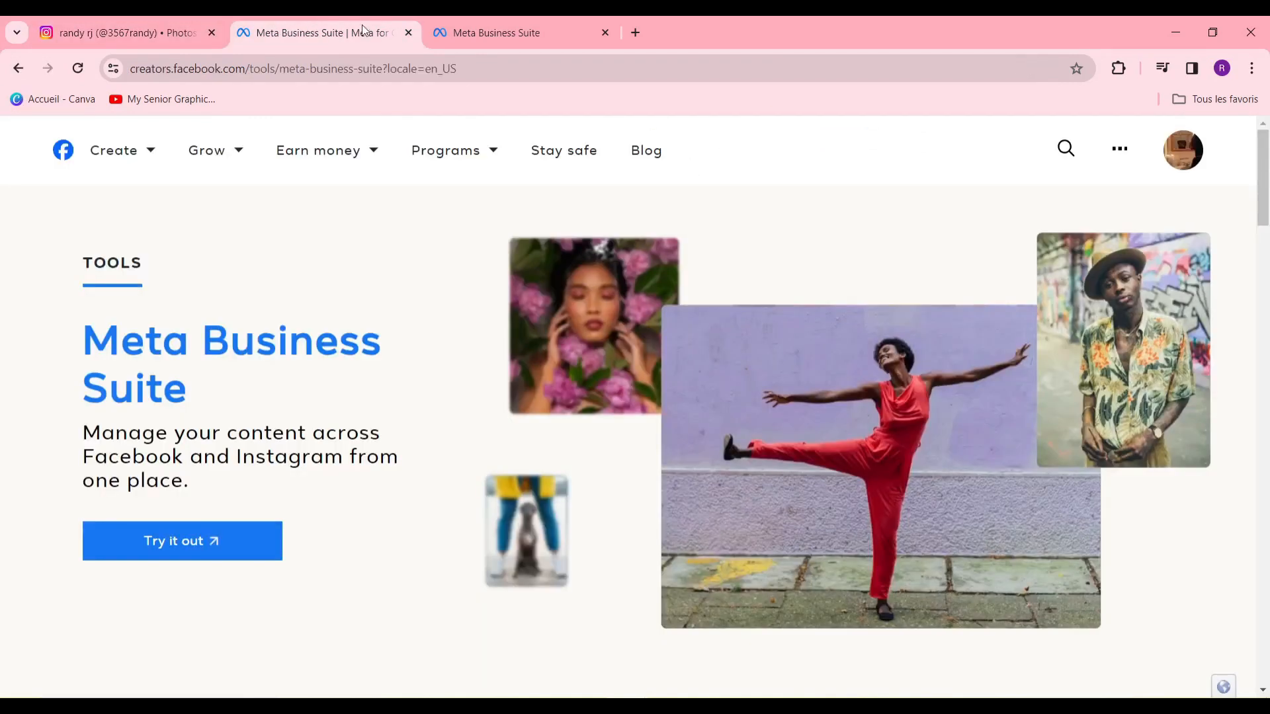
pyautogui.click(335, 69)
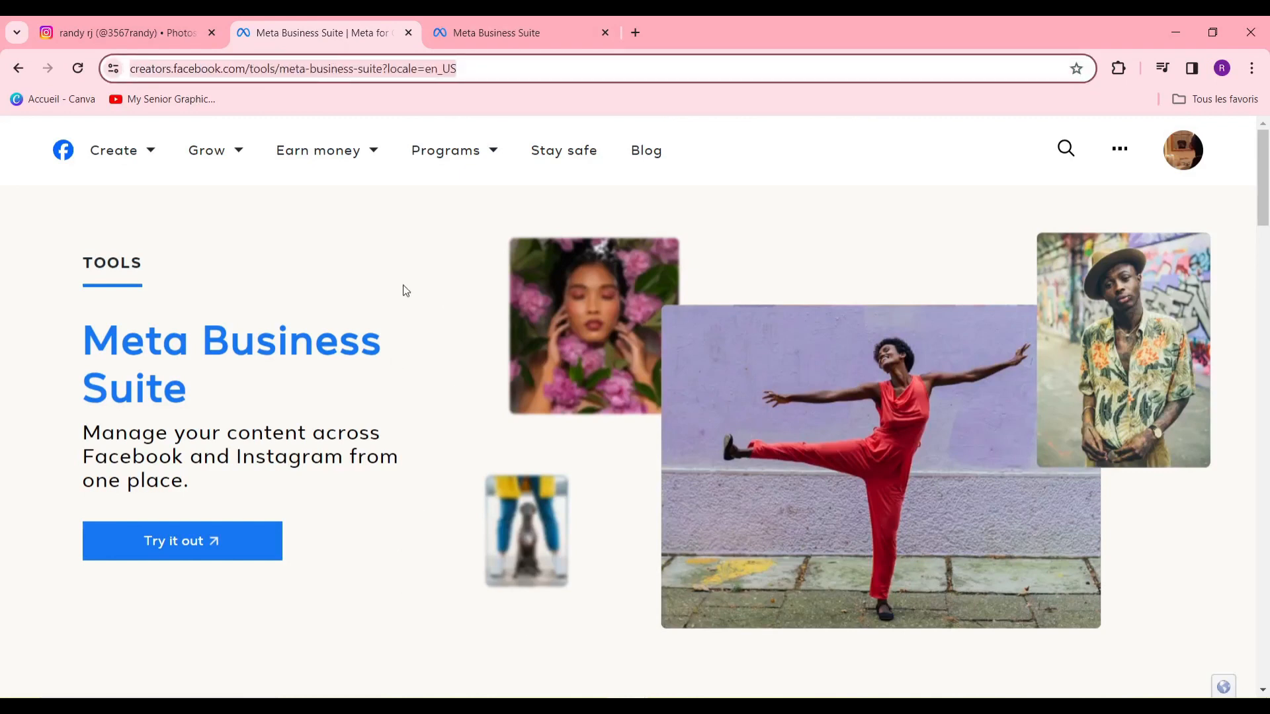
pyautogui.write('met')
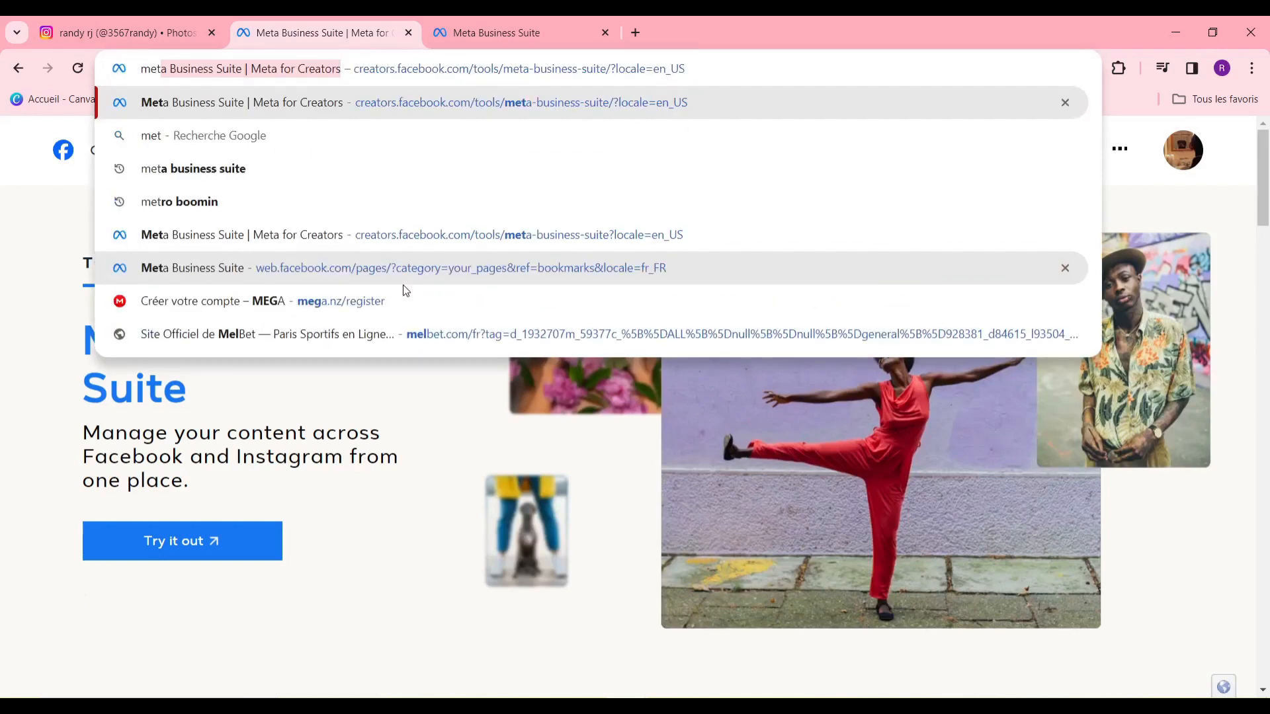
pyautogui.click(241, 169)
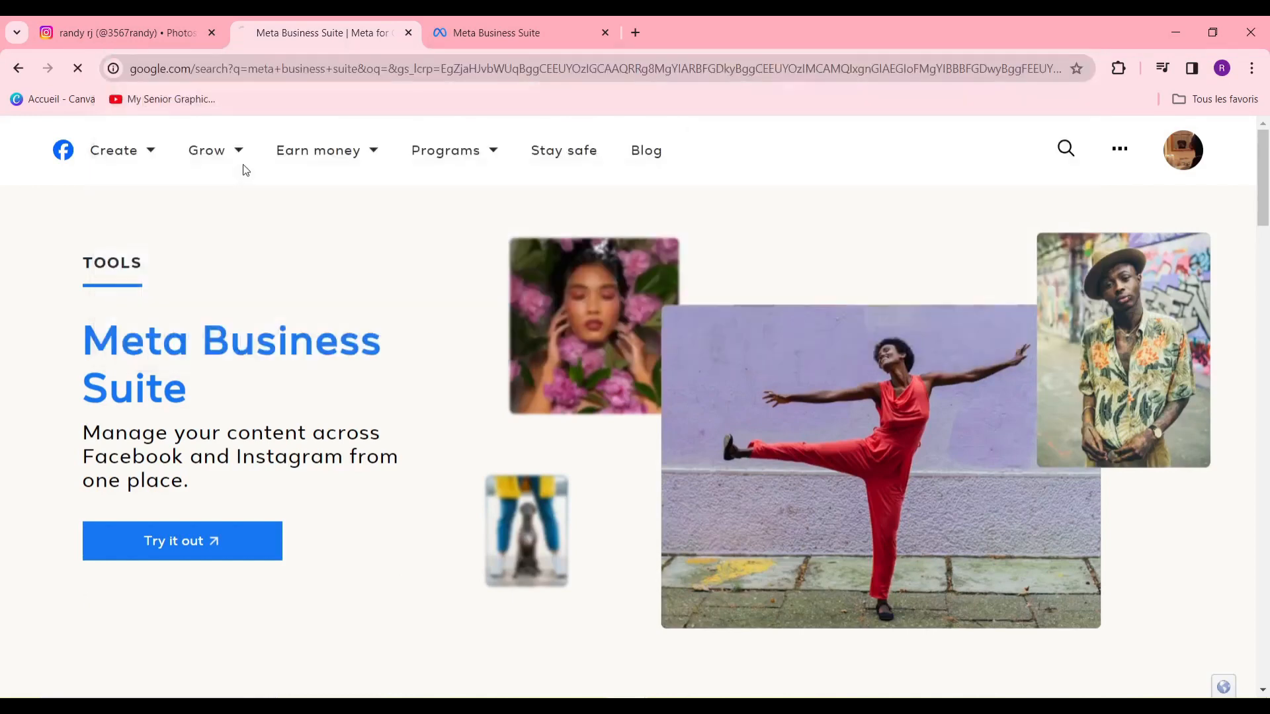
pyautogui.scroll(-5, 277, 332)
pyautogui.click(302, 338)
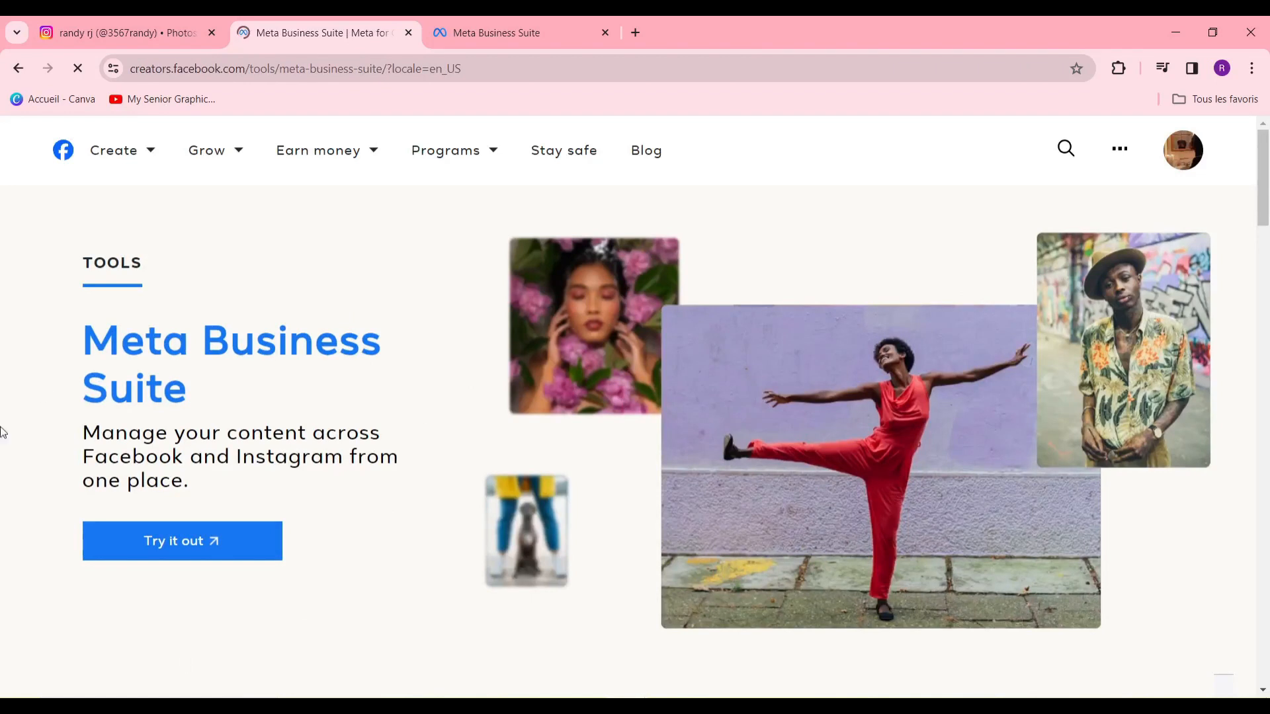
# Launch Meta Business Suite from its "Try it out" link and dismiss the file manager announcement on the home page.
pyautogui.click(173, 537)
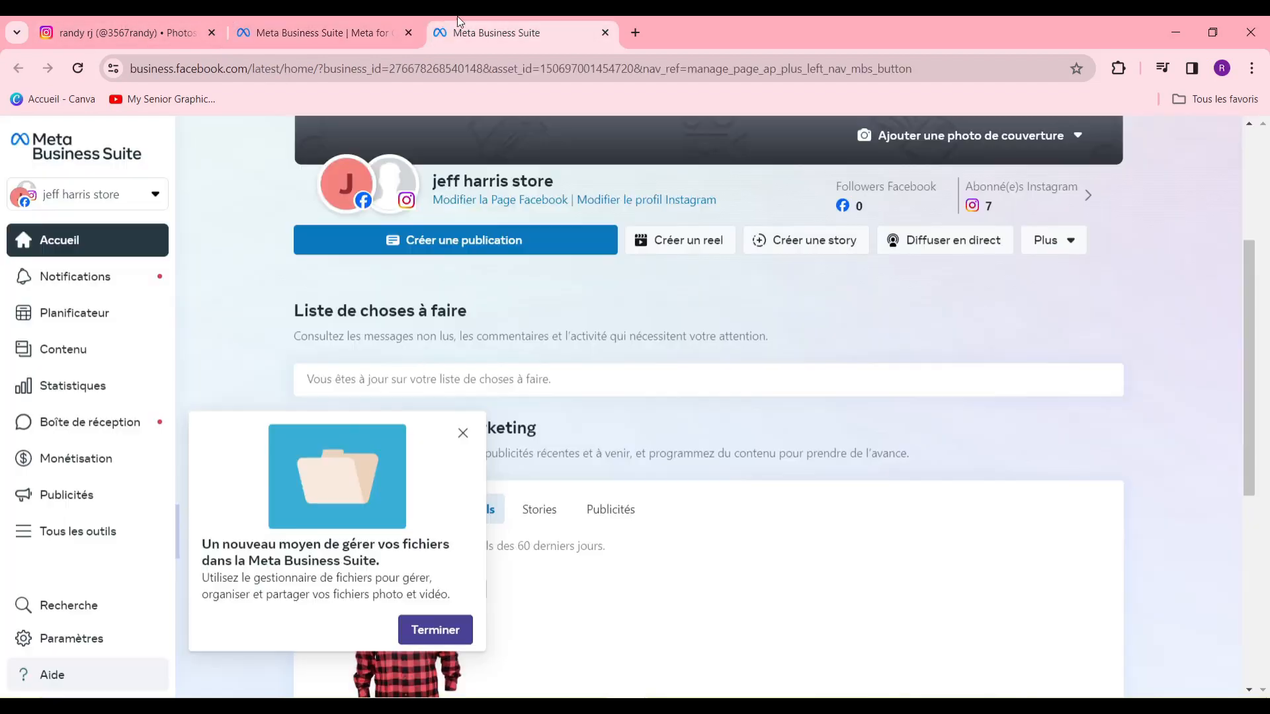
pyautogui.click(497, 33)
pyautogui.click(463, 432)
# Check the Instagram account linked to the Facebook Page against the profile open on Instagram.
pyautogui.moveTo(413, 182)
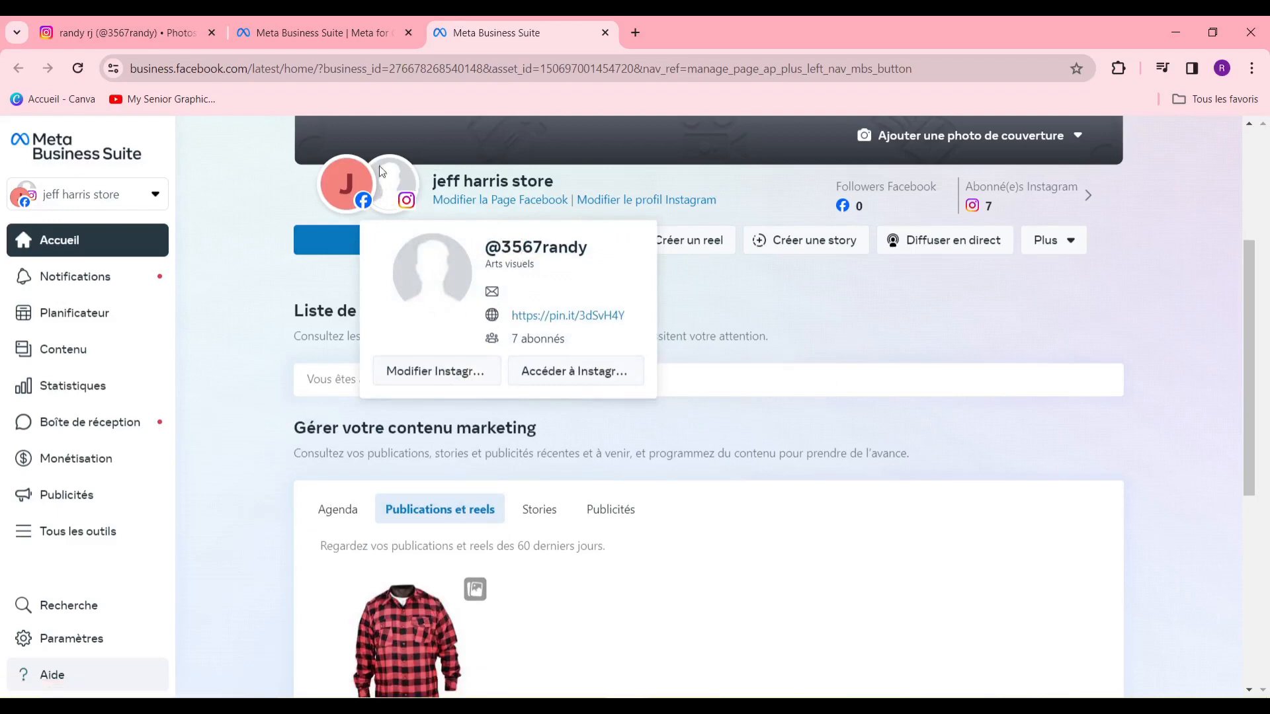
pyautogui.click(318, 32)
pyautogui.click(126, 33)
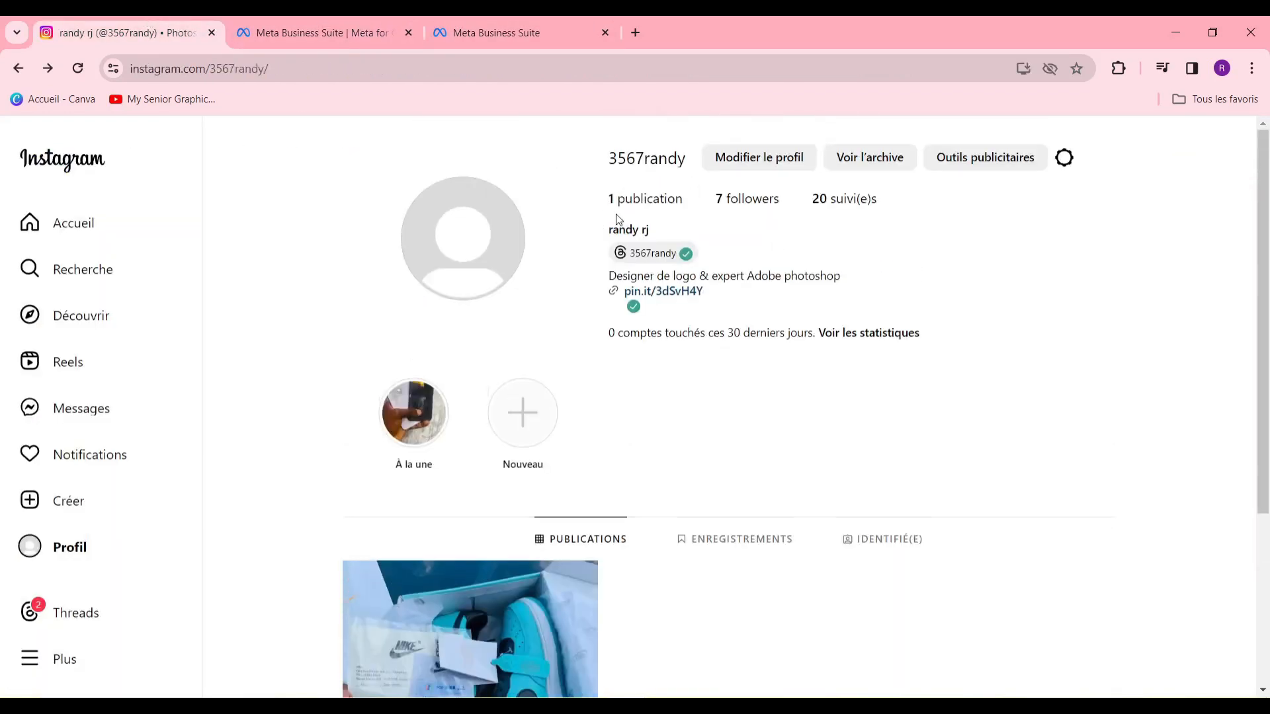
pyautogui.click(490, 33)
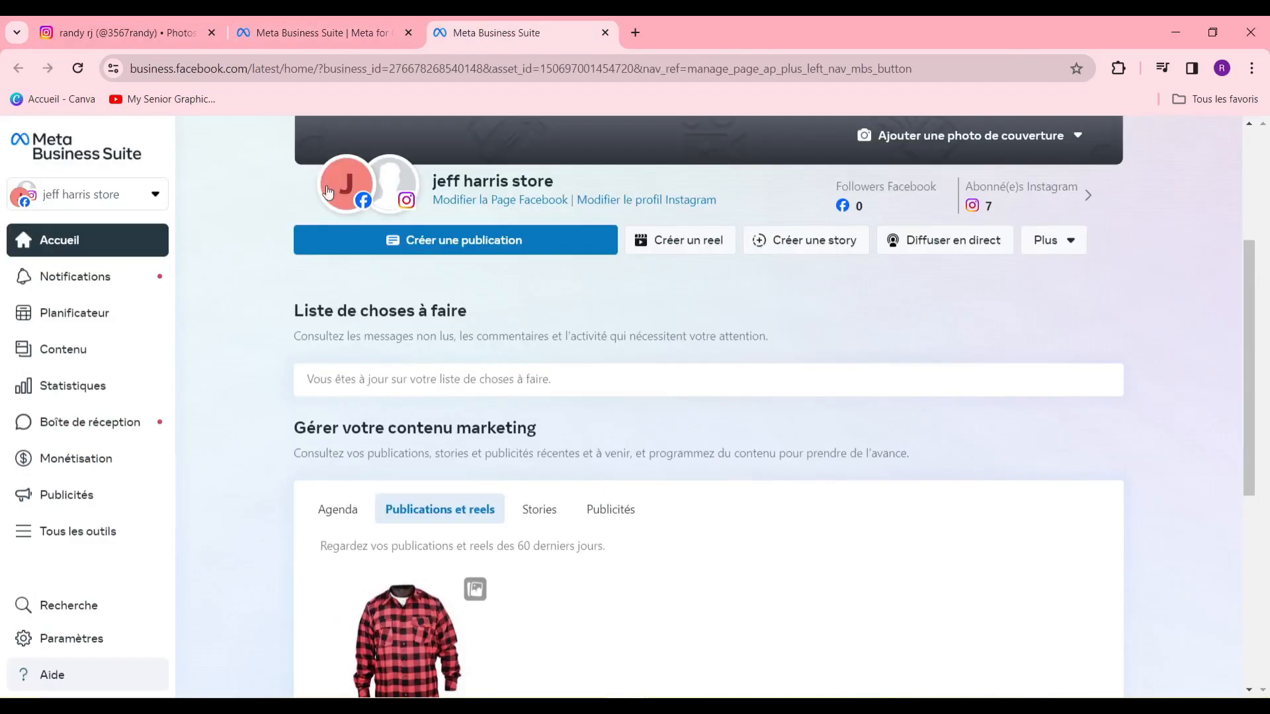
pyautogui.moveTo(411, 201)
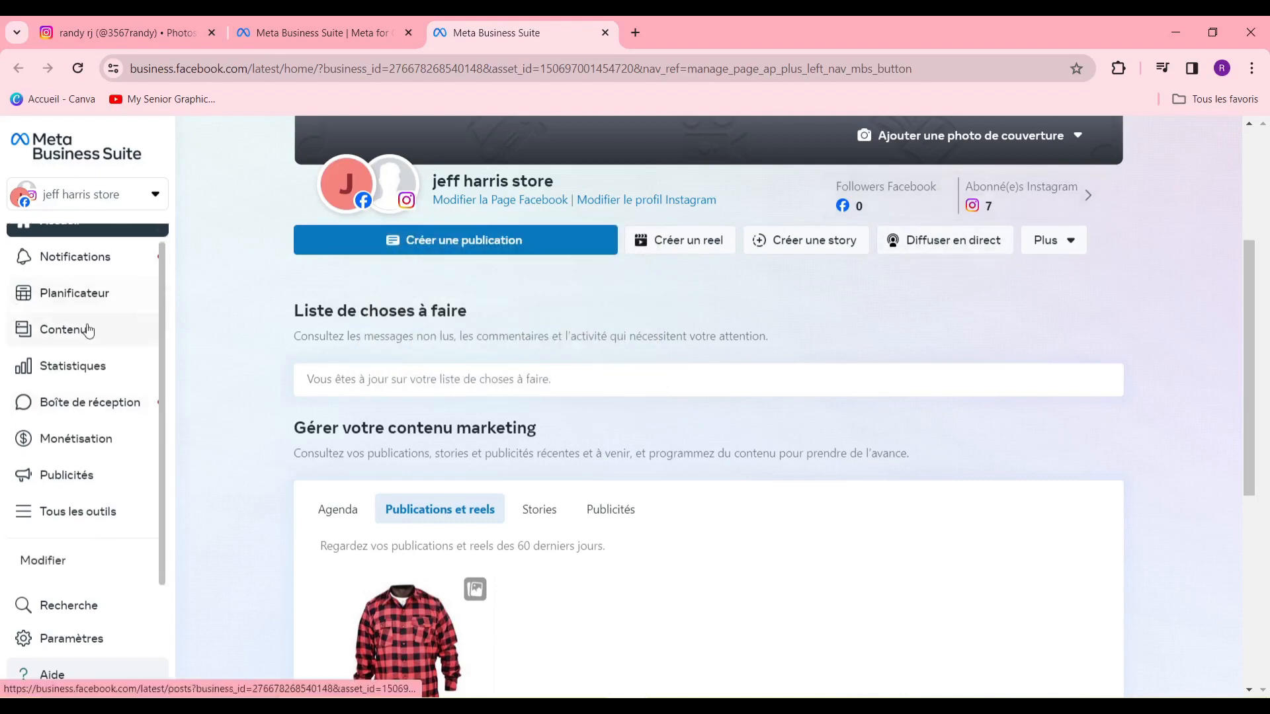
# Open the Publicités section of Meta Business Suite and start creating a new ad.
pyautogui.scroll(-1, 93, 462)
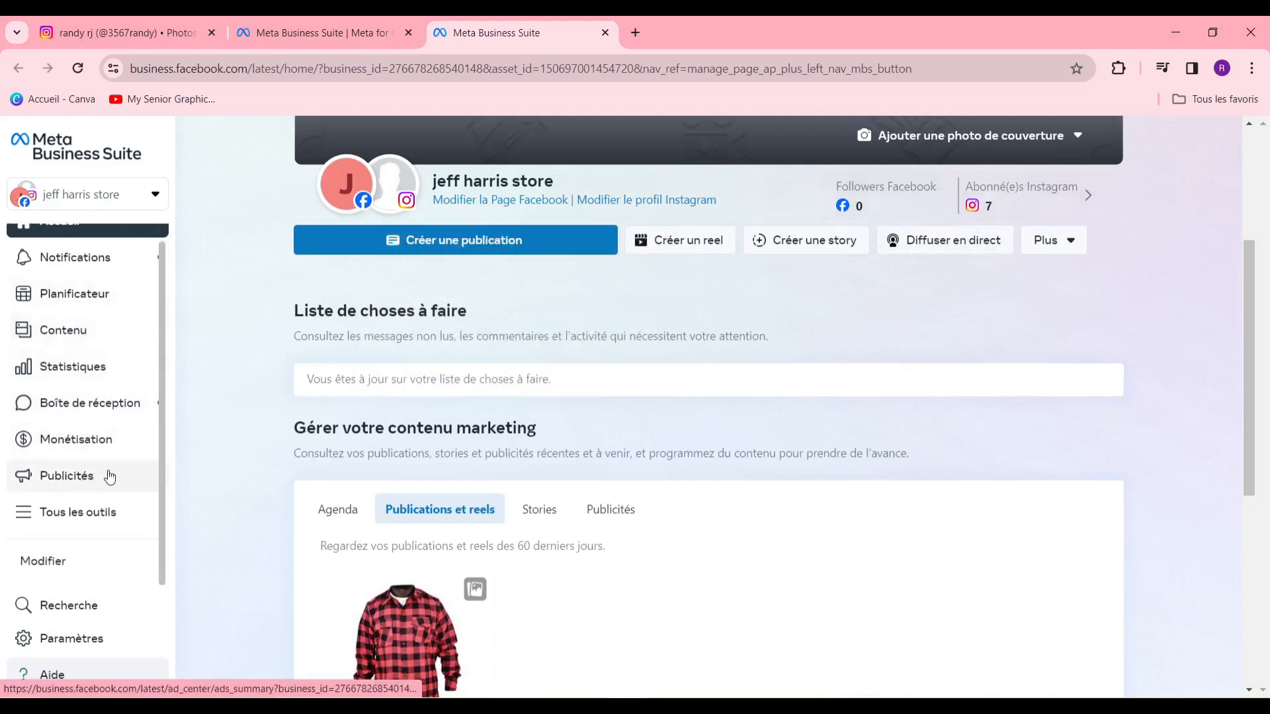
pyautogui.click(109, 477)
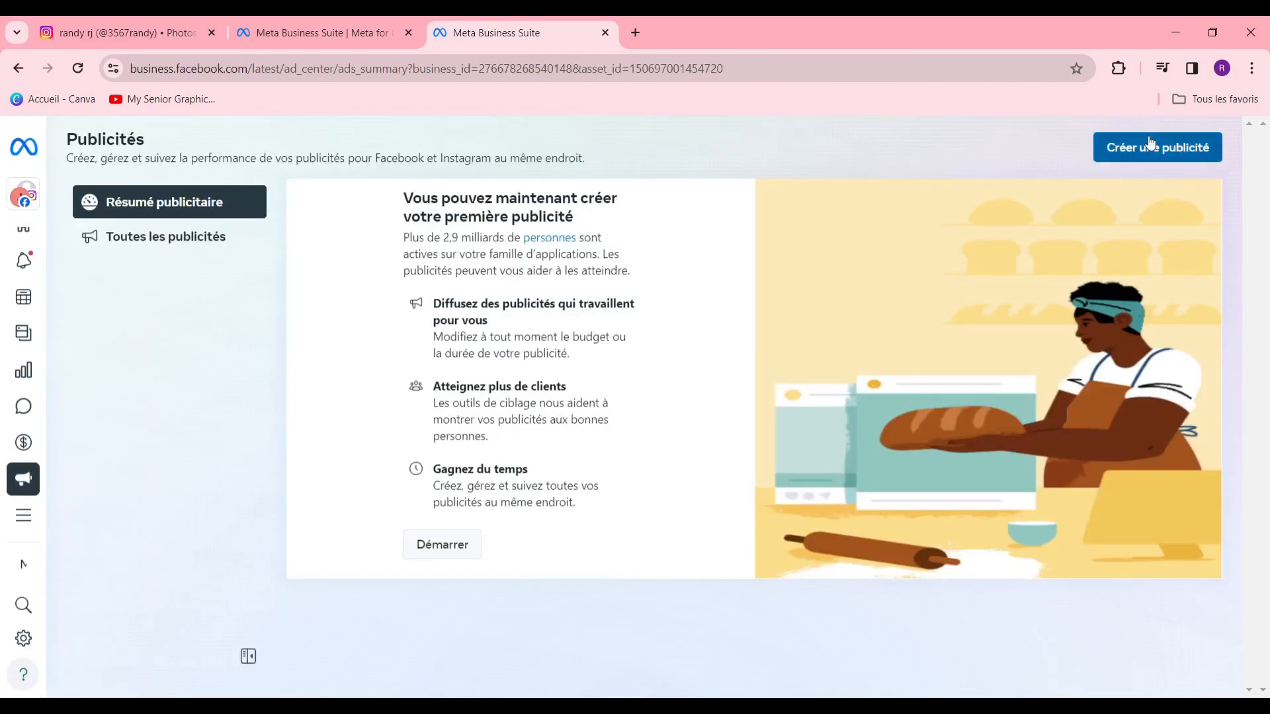
pyautogui.click(1155, 152)
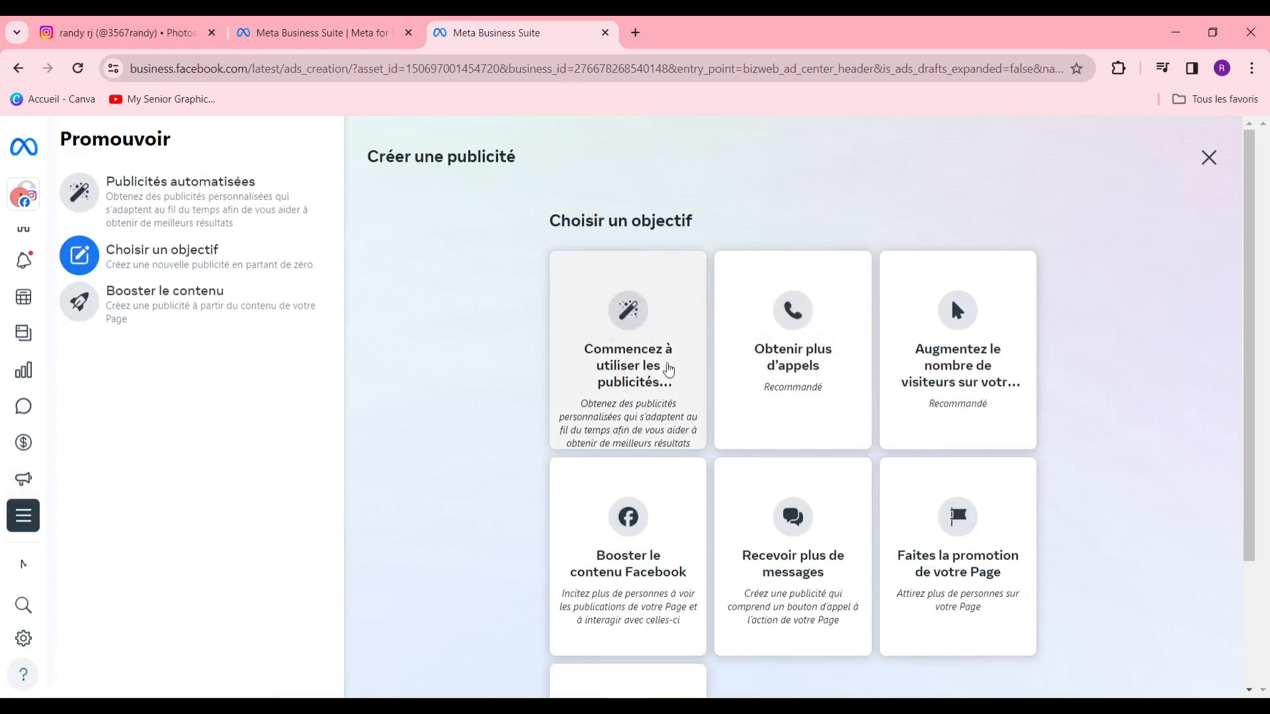
# Look through the available ad objectives and choose "Faites la promotion de votre Page".
pyautogui.scroll(-2, 747, 347)
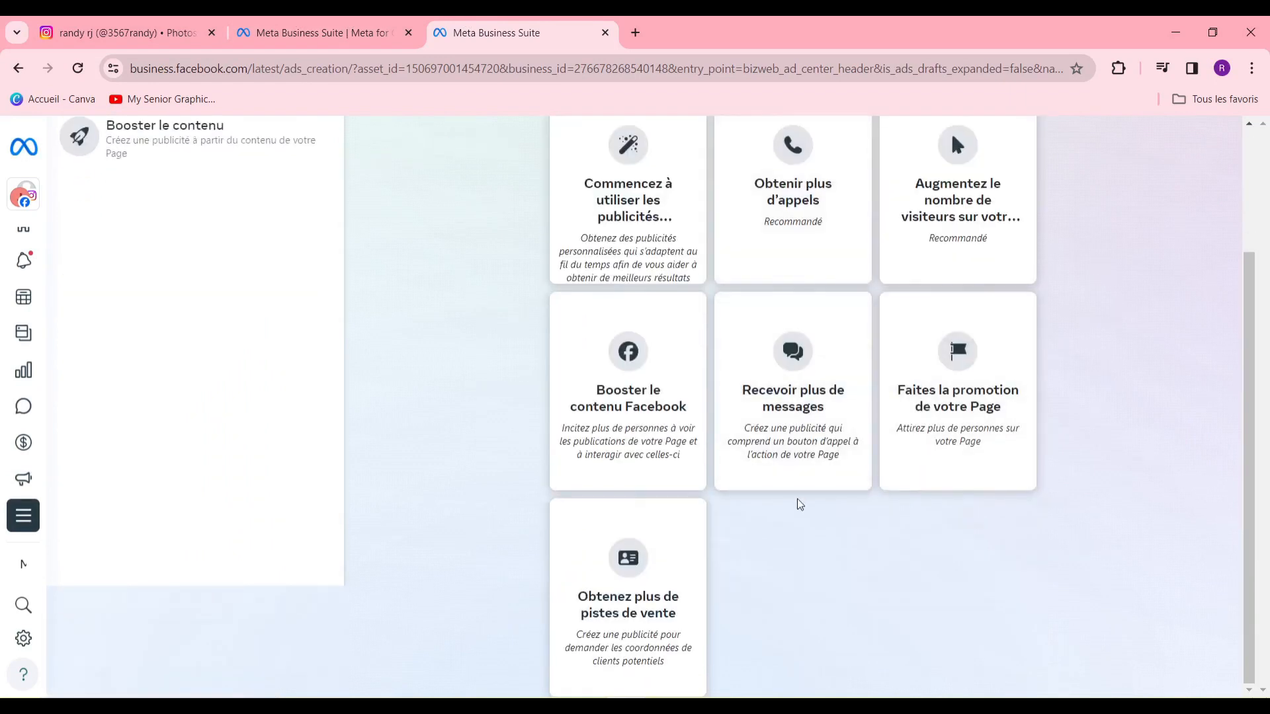
pyautogui.scroll(1, 800, 506)
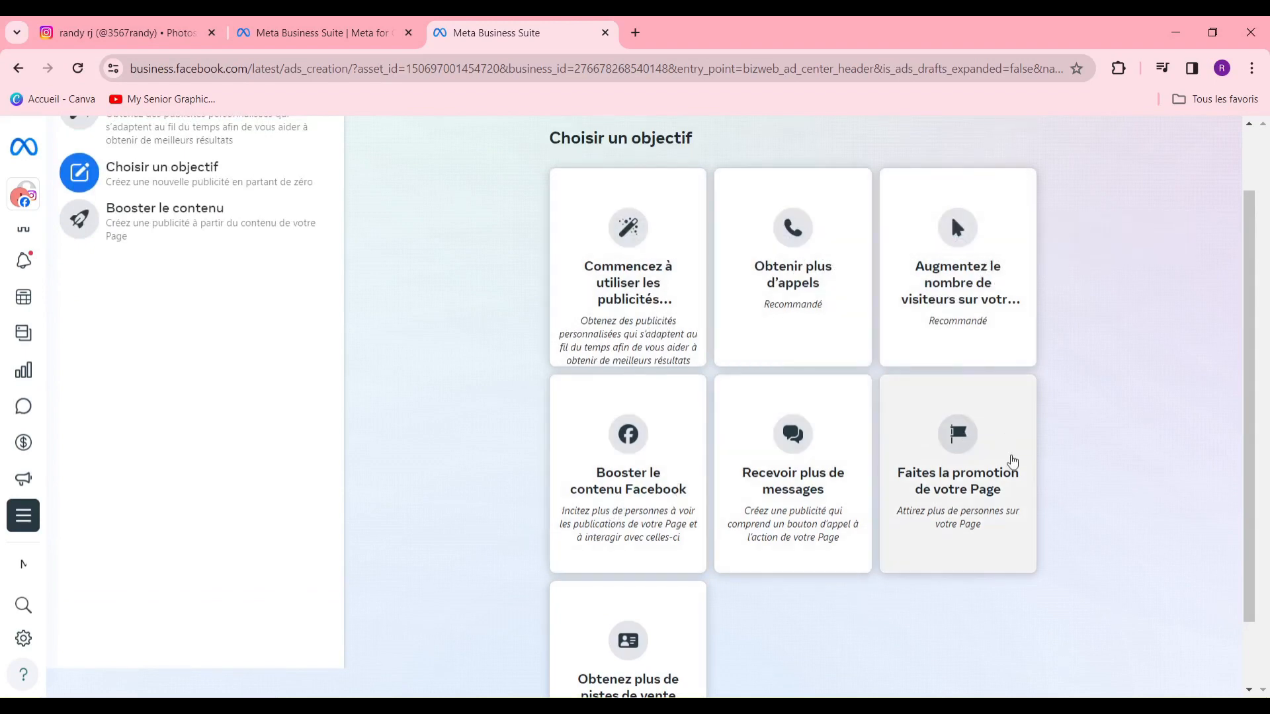
pyautogui.scroll(-1, 998, 490)
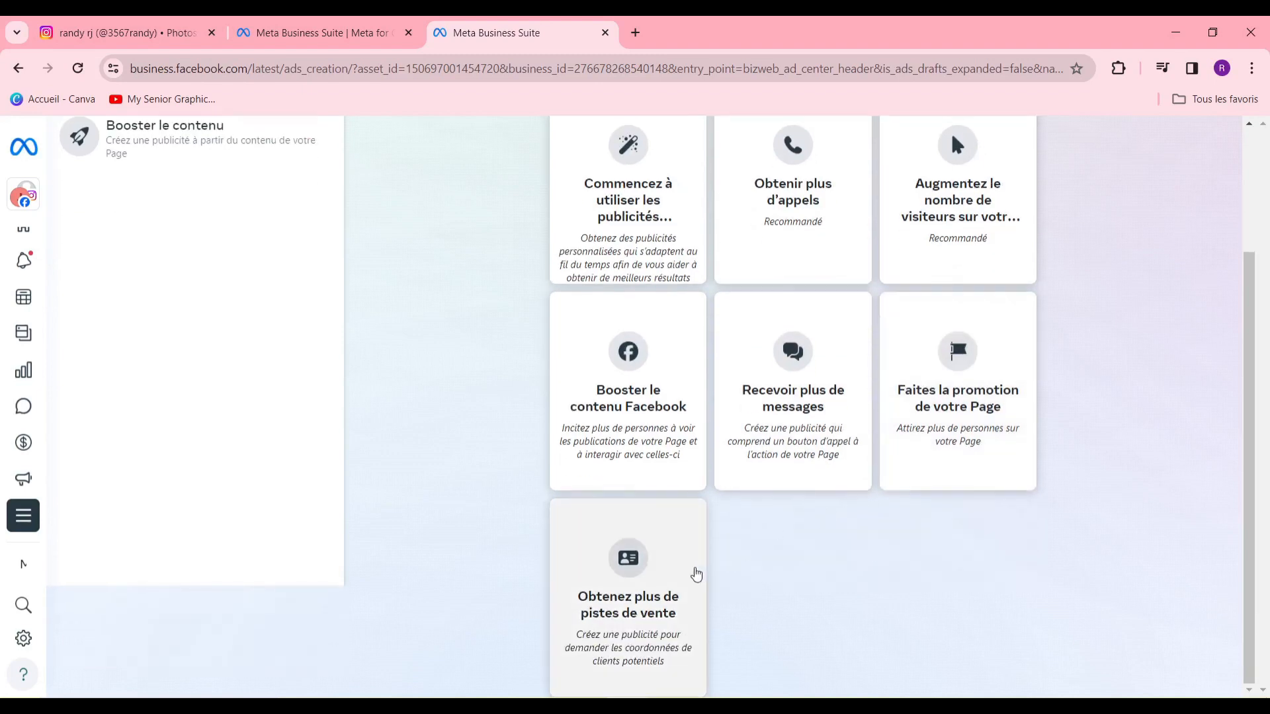
pyautogui.scroll(1, 701, 565)
pyautogui.scroll(1, 702, 559)
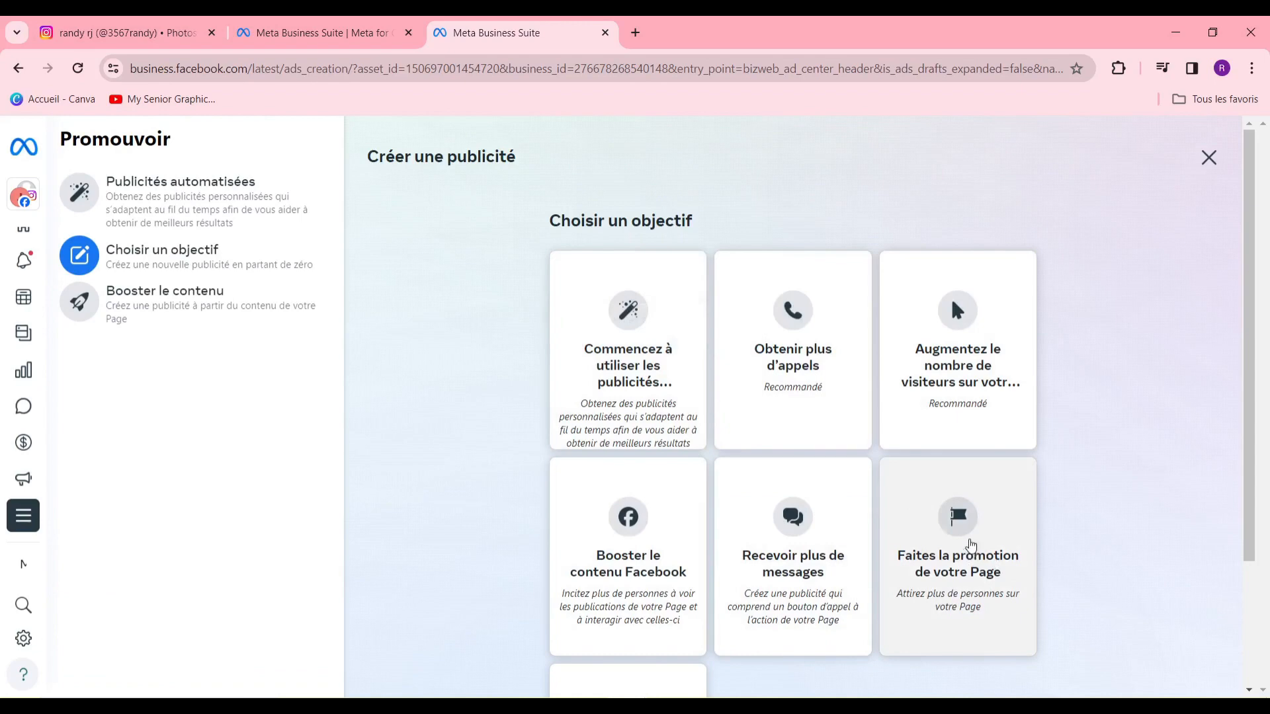
pyautogui.scroll(-1, 966, 555)
pyautogui.click(959, 471)
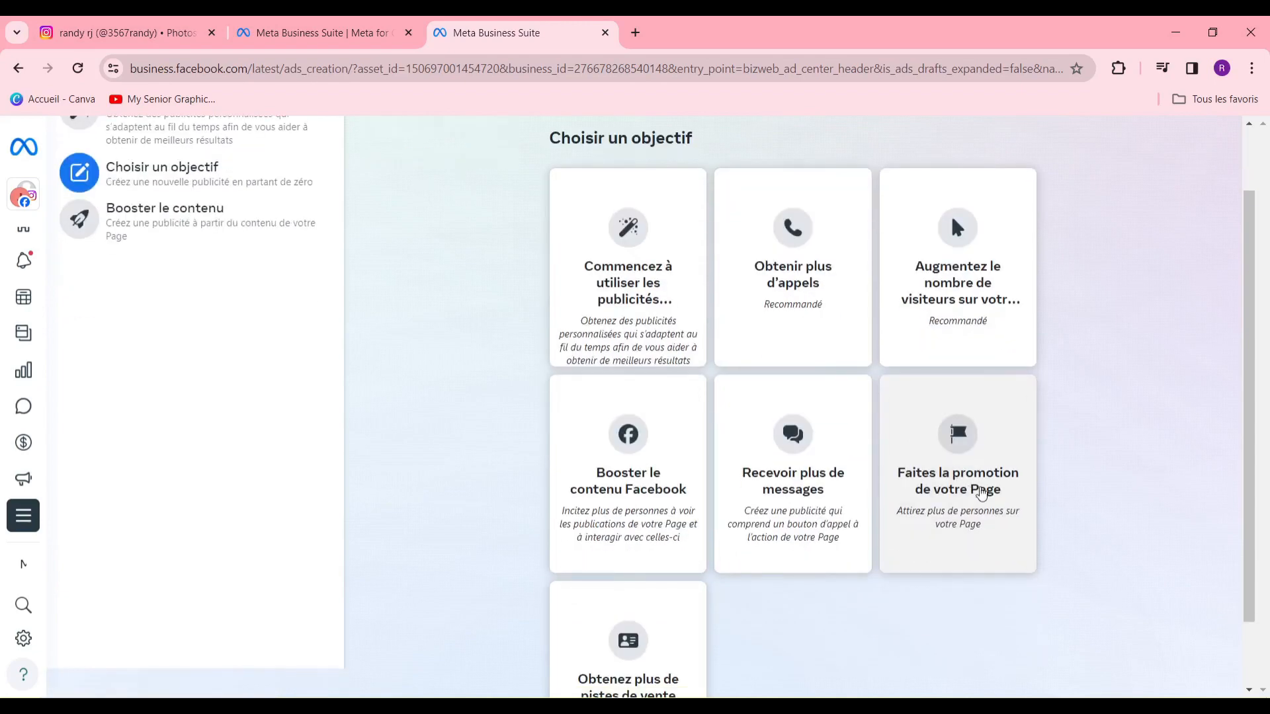
# Review the ad form's objective choices and its creative content section.
pyautogui.scroll(-10, 461, 381)
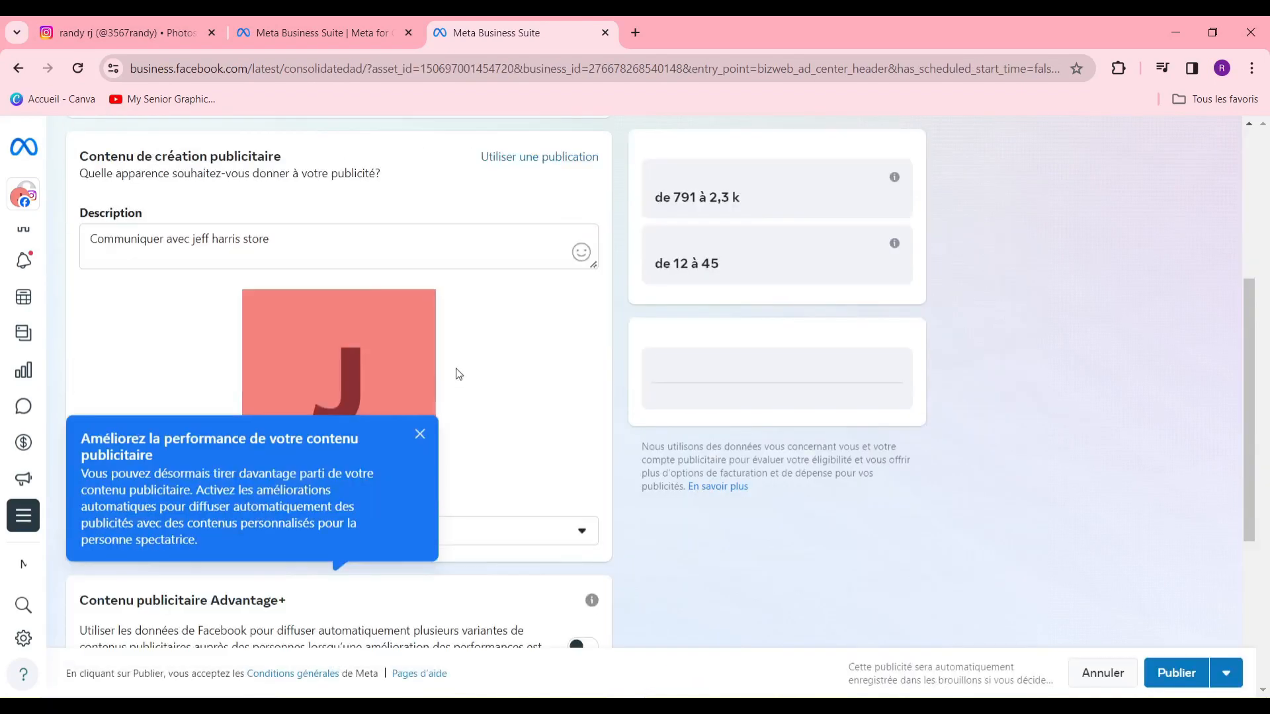
pyautogui.scroll(10, 461, 377)
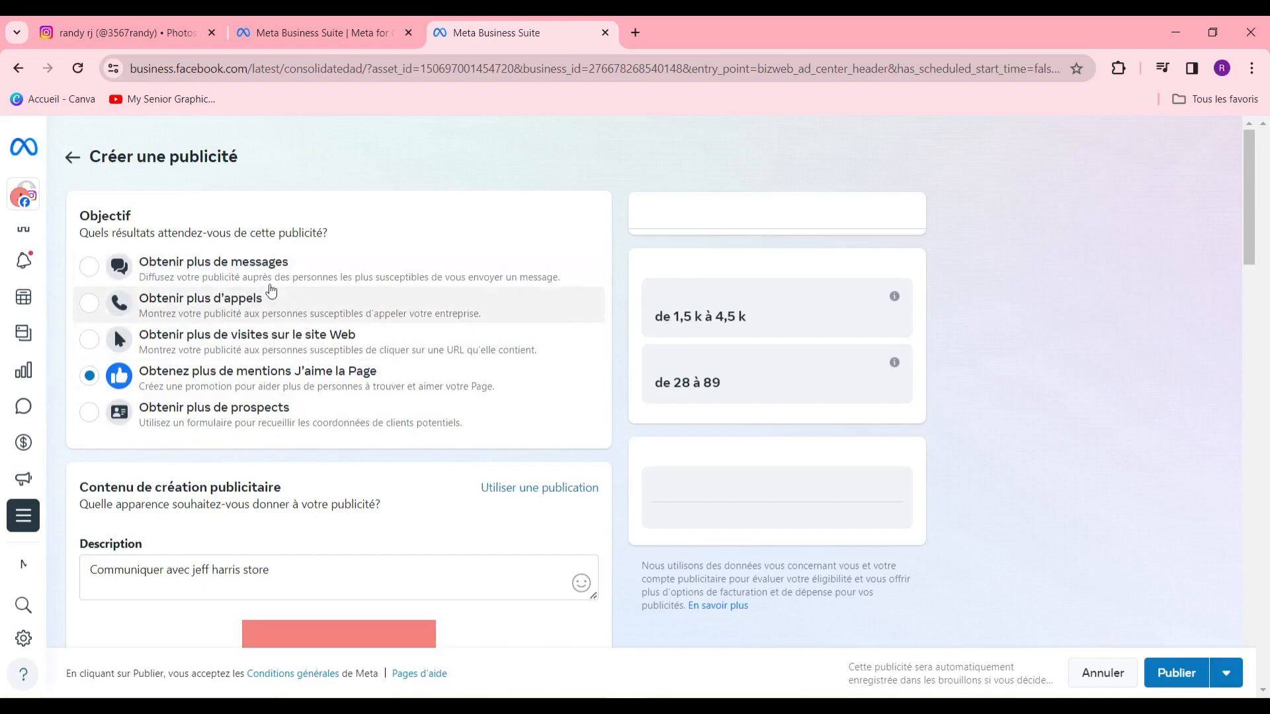
pyautogui.scroll(-1, 457, 329)
pyautogui.scroll(-5, 457, 329)
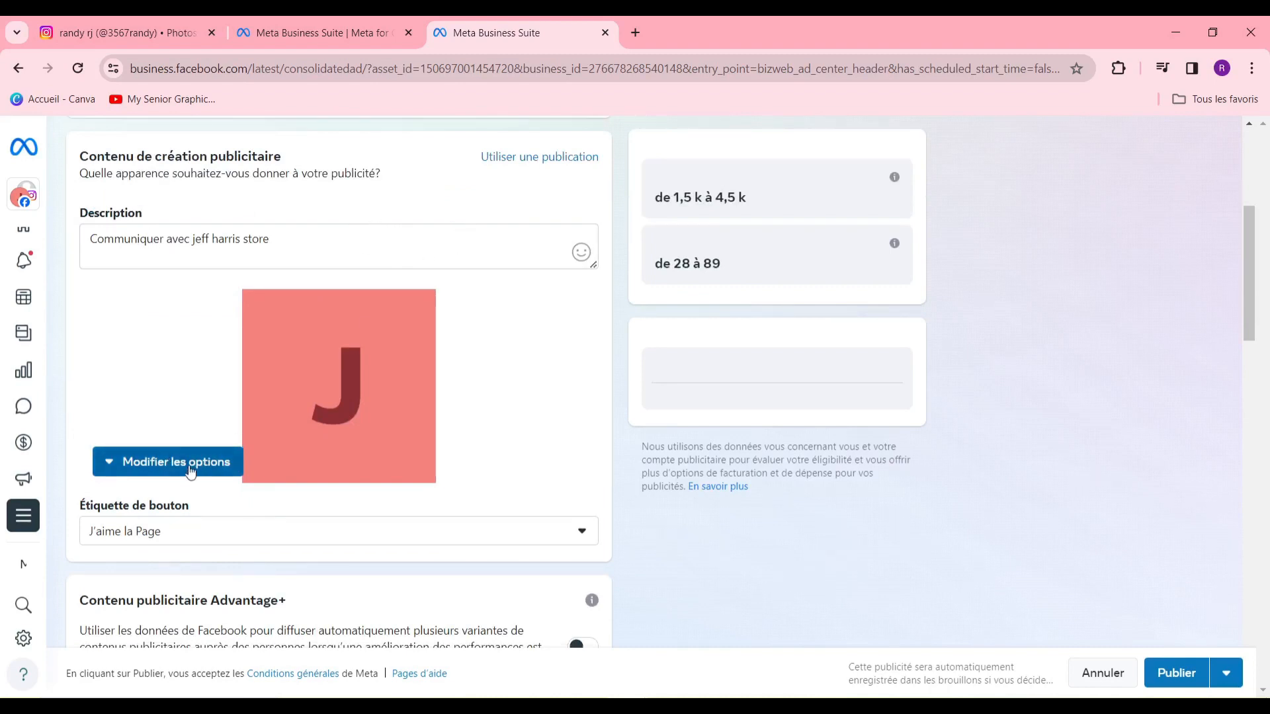
# Examine the ad image's editing options, then the Advantage+, special category and audience settings.
pyautogui.click(215, 458)
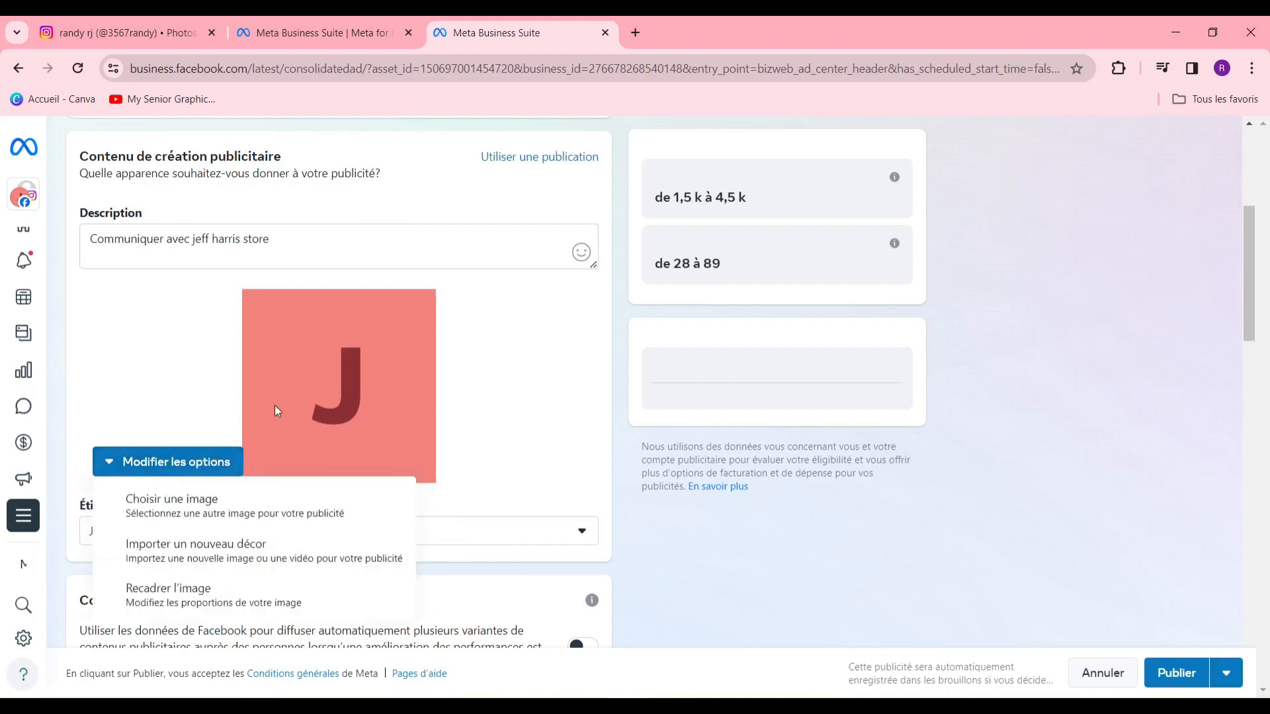
pyautogui.scroll(-2, 275, 409)
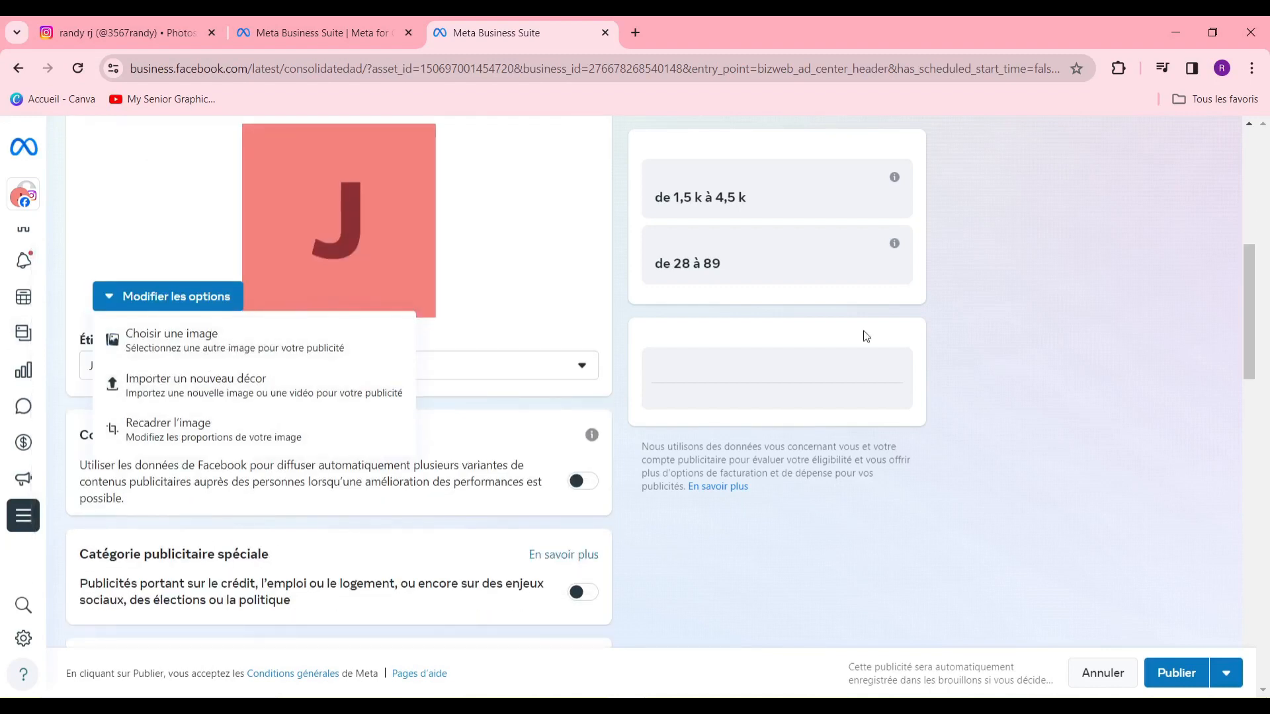
pyautogui.click(1052, 277)
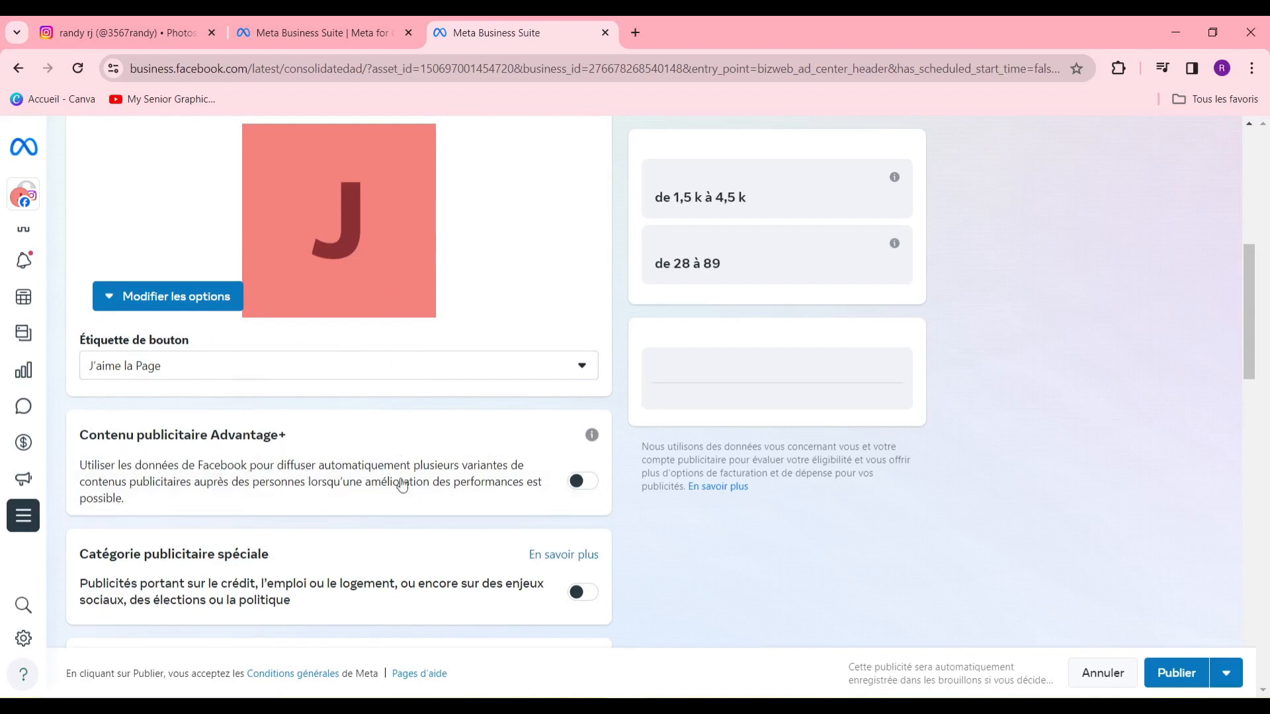
pyautogui.scroll(-4, 331, 487)
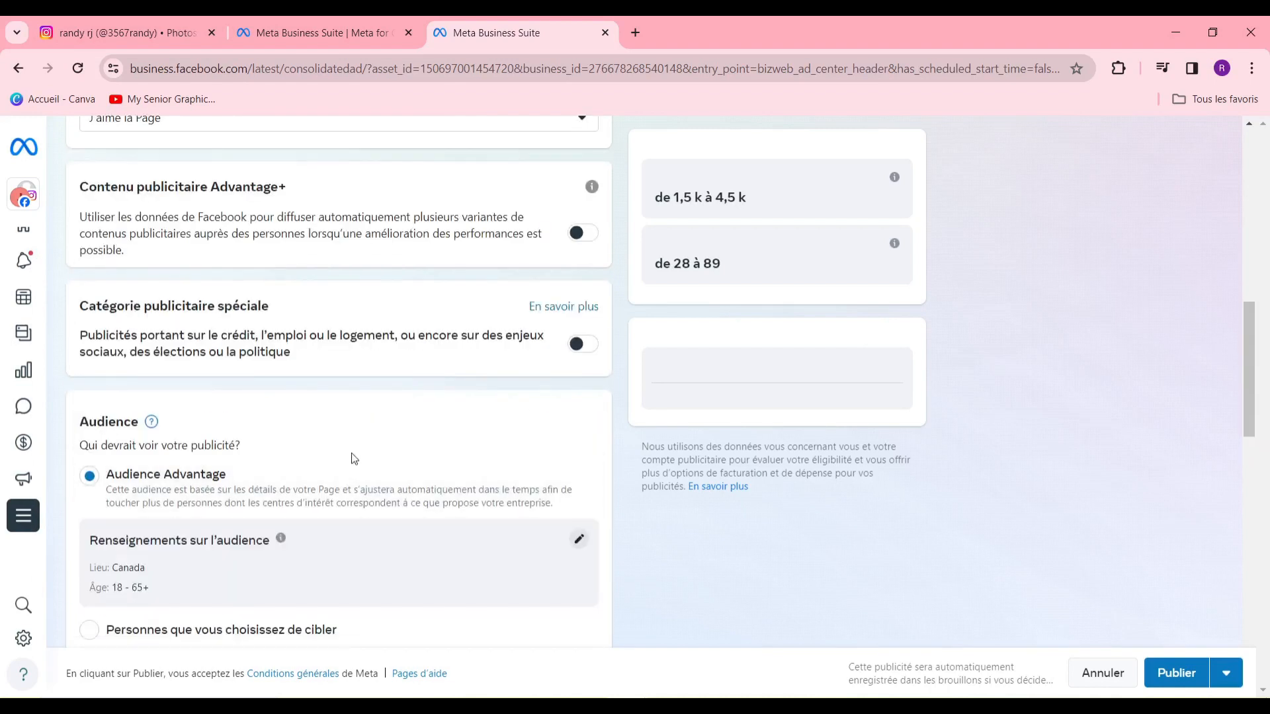
pyautogui.scroll(-3, 276, 429)
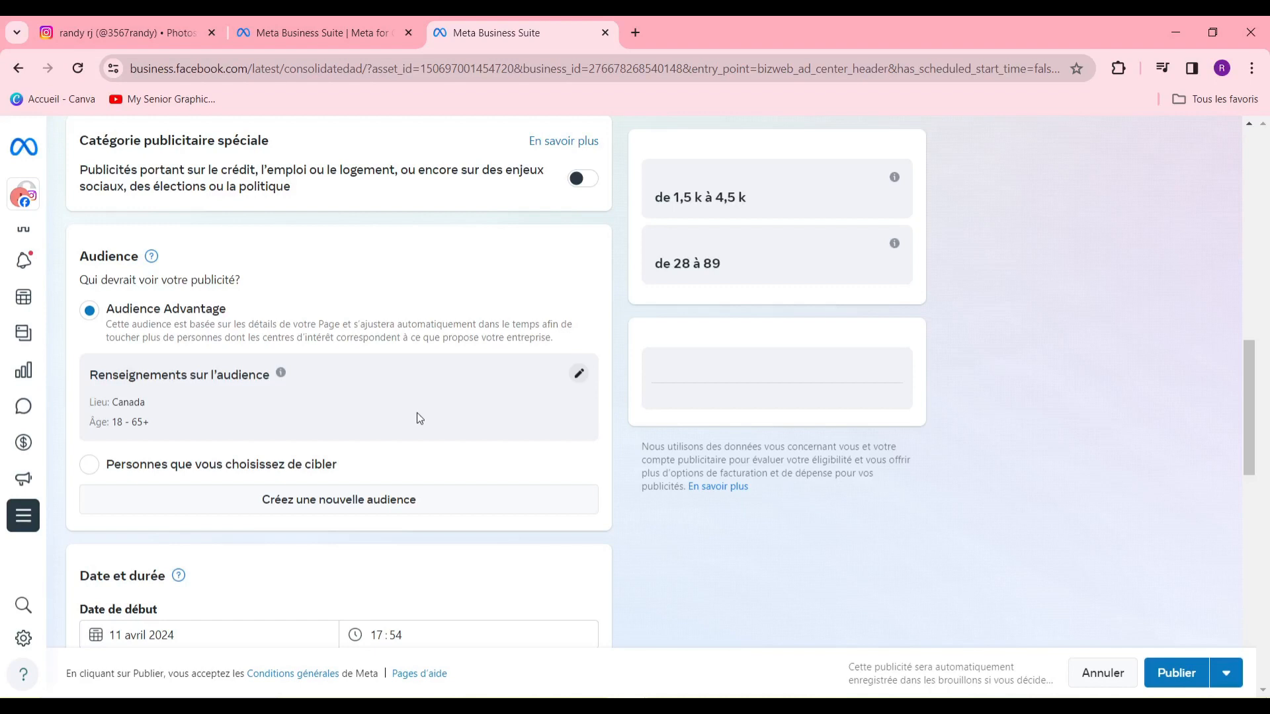
# Start a new audience for all genders named "jeune adulte" with an age range of 21 to 31.
pyautogui.click(370, 514)
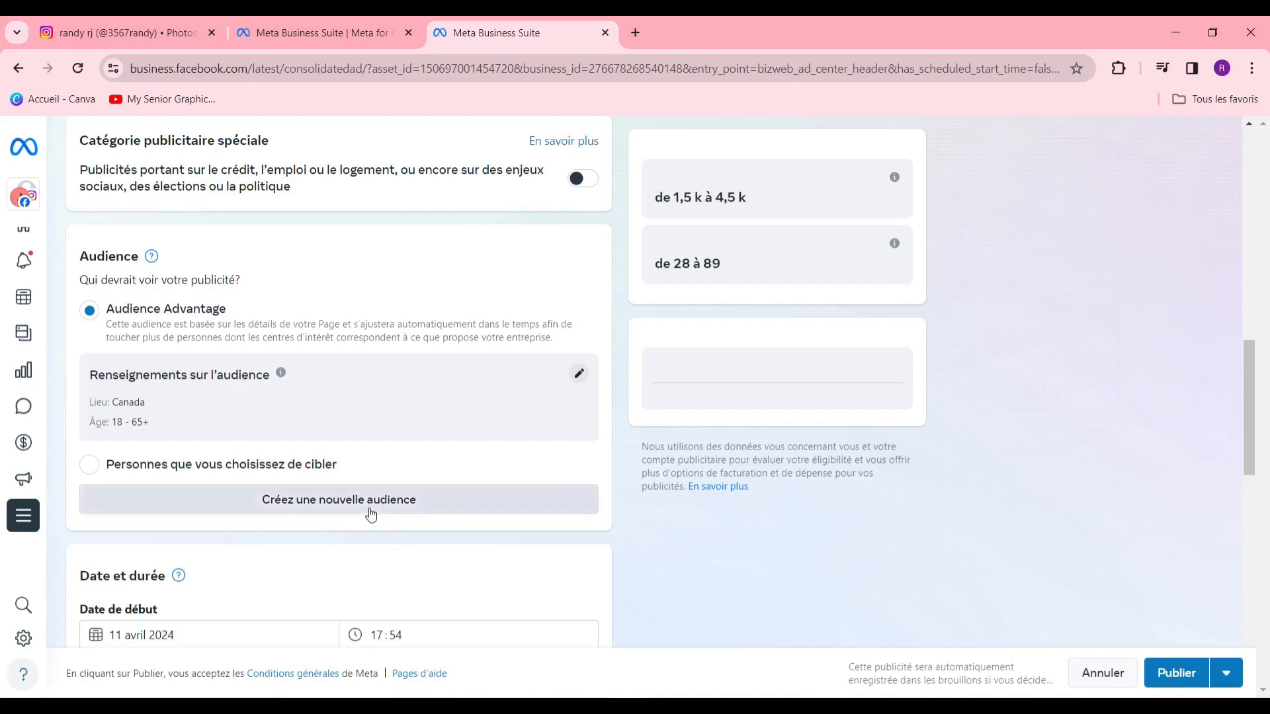
pyautogui.click(501, 299)
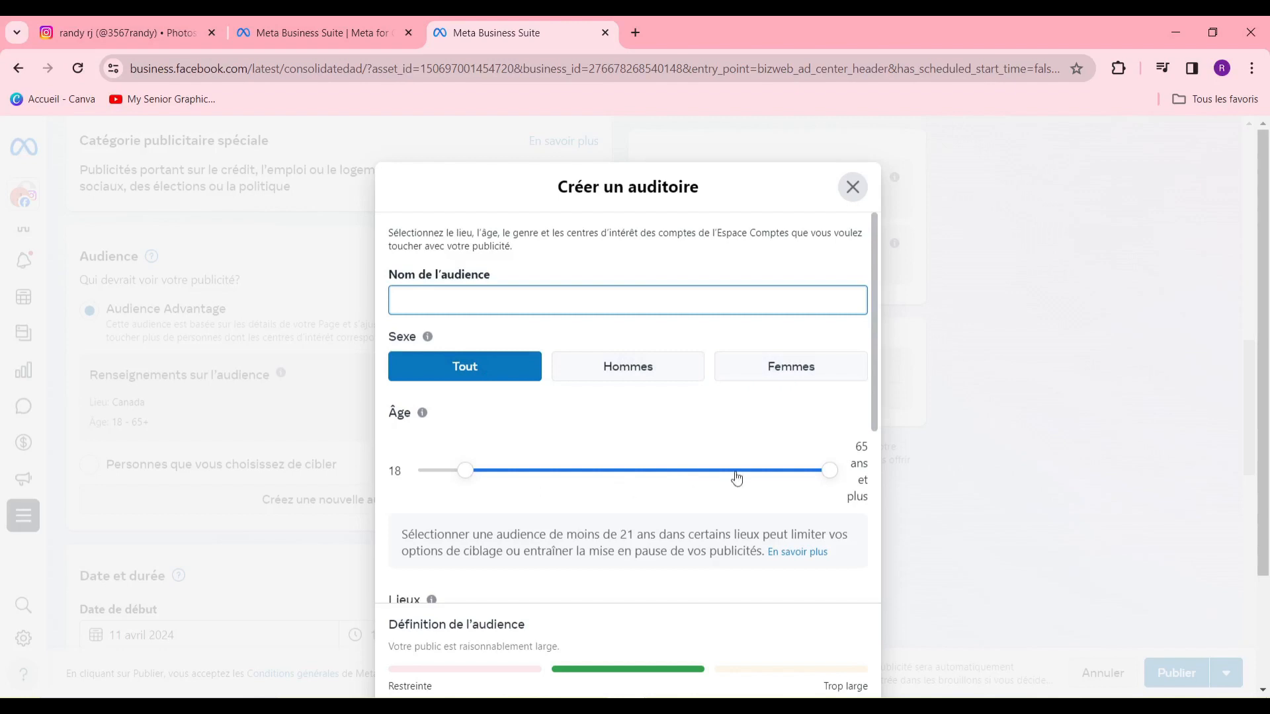
pyautogui.moveTo(830, 476); pyautogui.dragTo(609, 449)
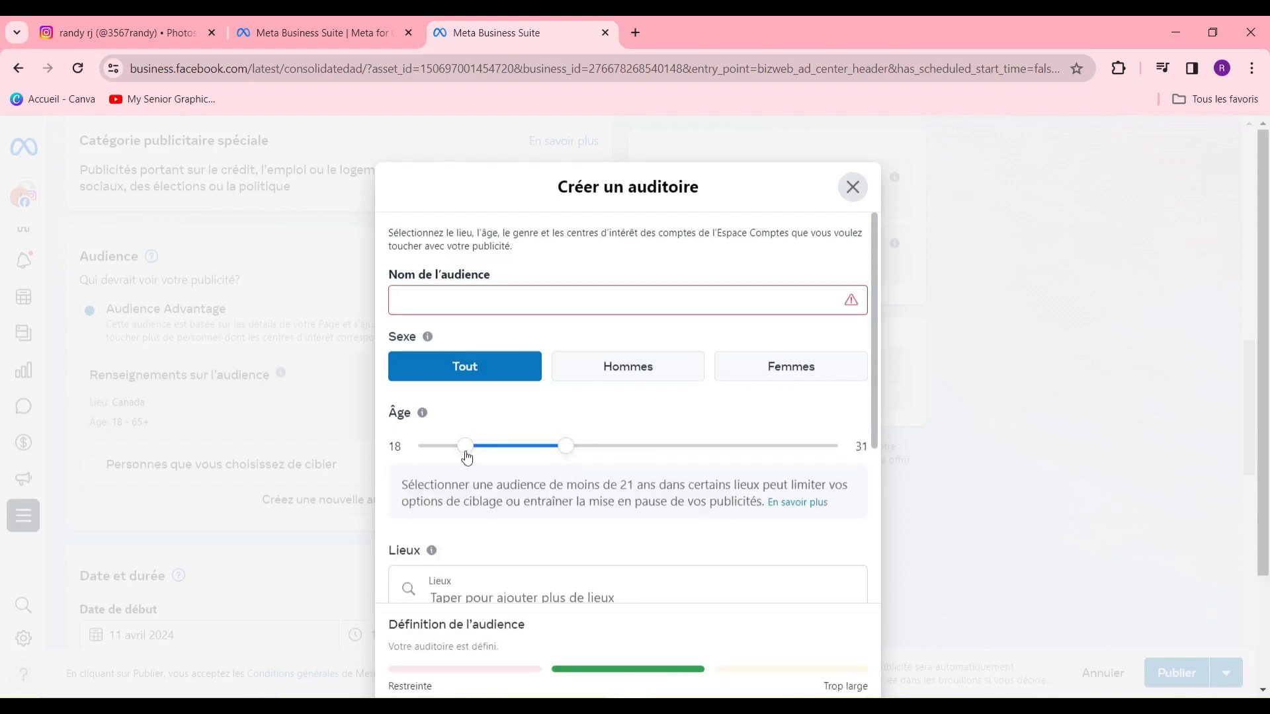
pyautogui.moveTo(466, 448); pyautogui.dragTo(488, 448)
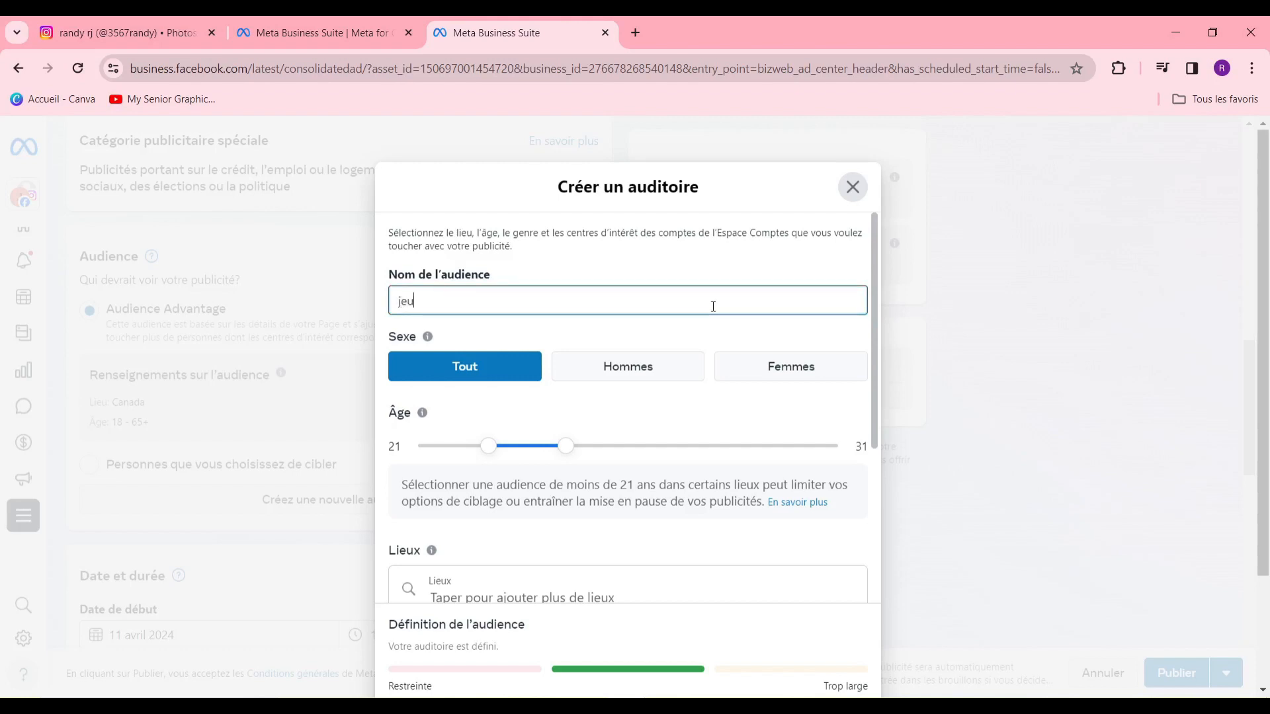
# Check the audience's Canada location on the map, keep it, and save the audience.
pyautogui.scroll(-4, 714, 304)
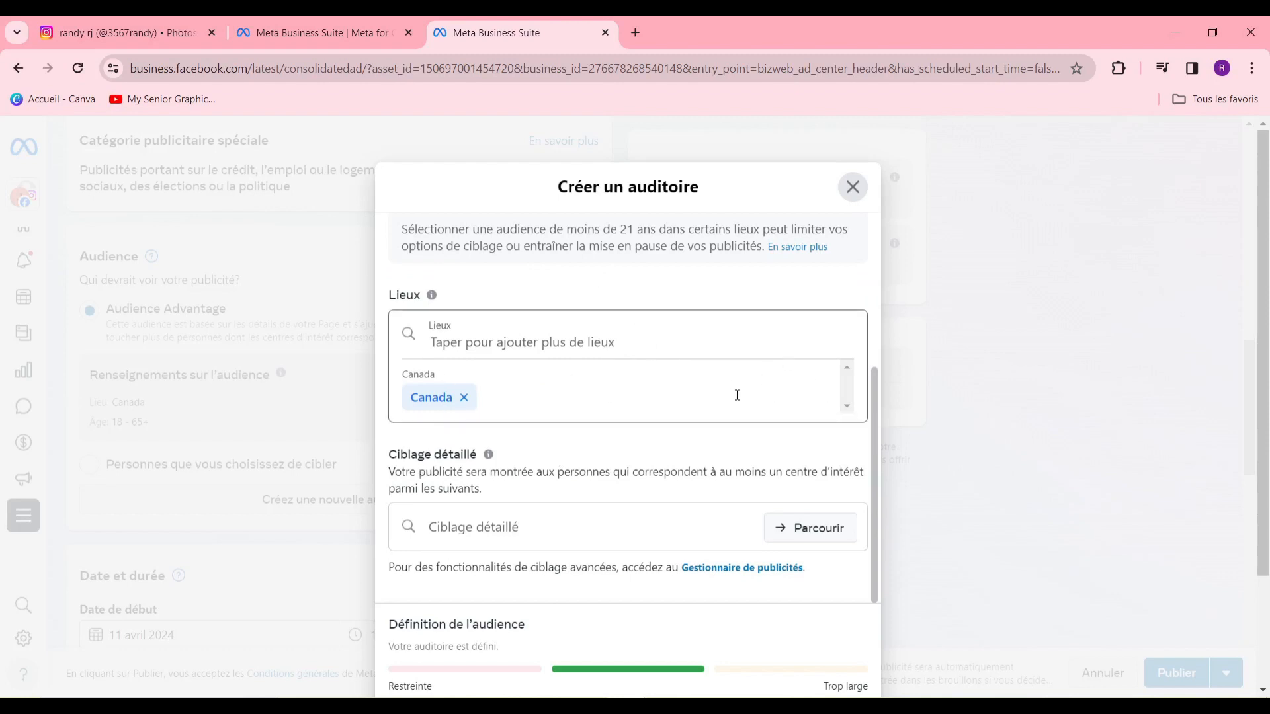
pyautogui.click(709, 348)
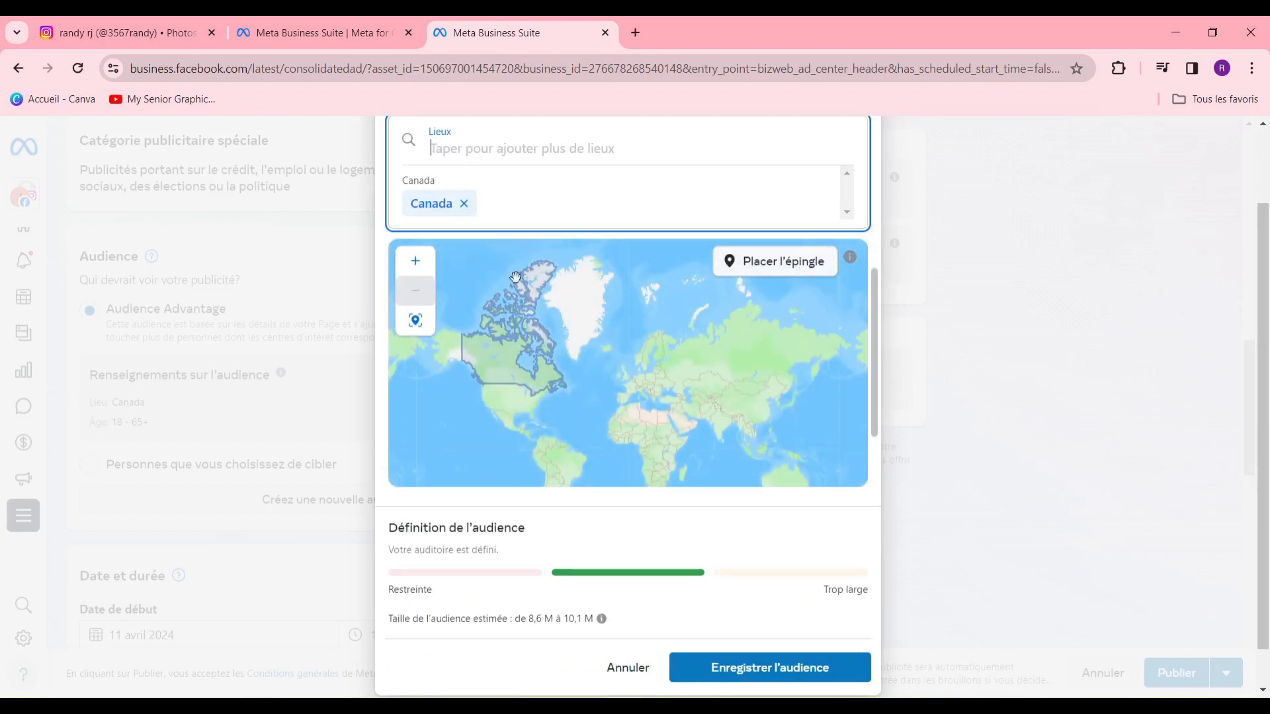
pyautogui.click(410, 271)
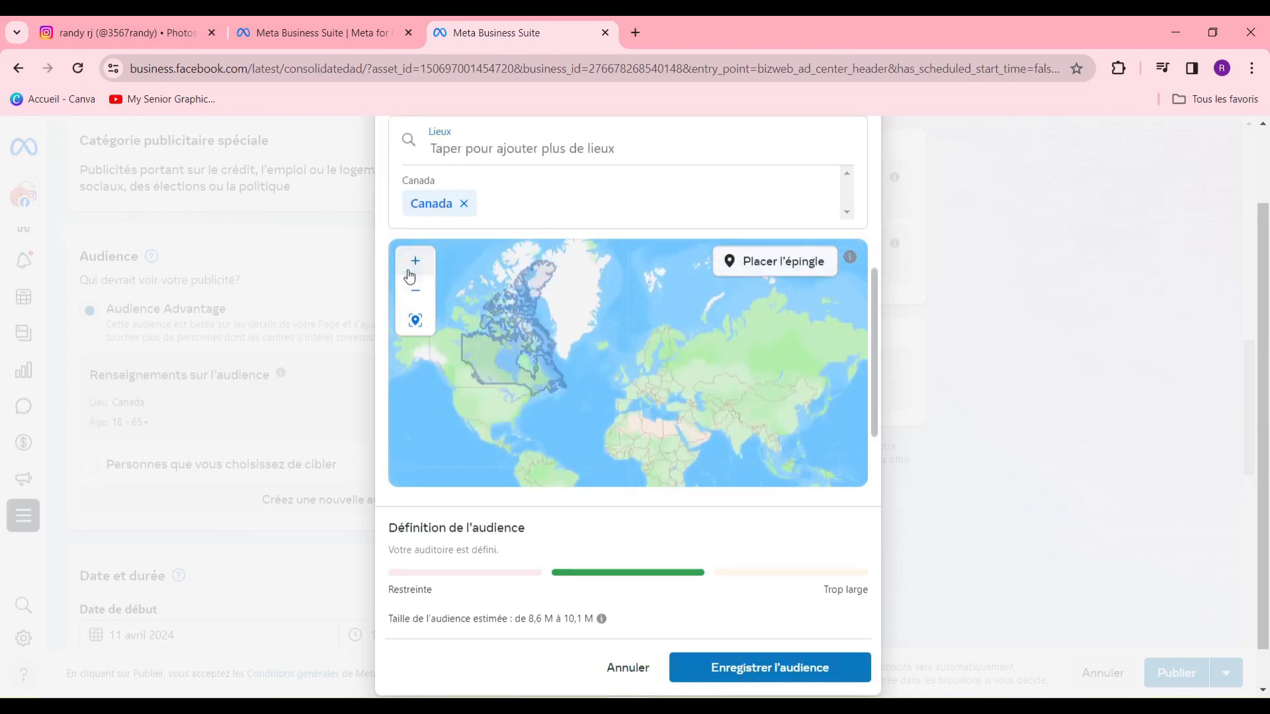
pyautogui.moveTo(556, 363); pyautogui.dragTo(686, 372)
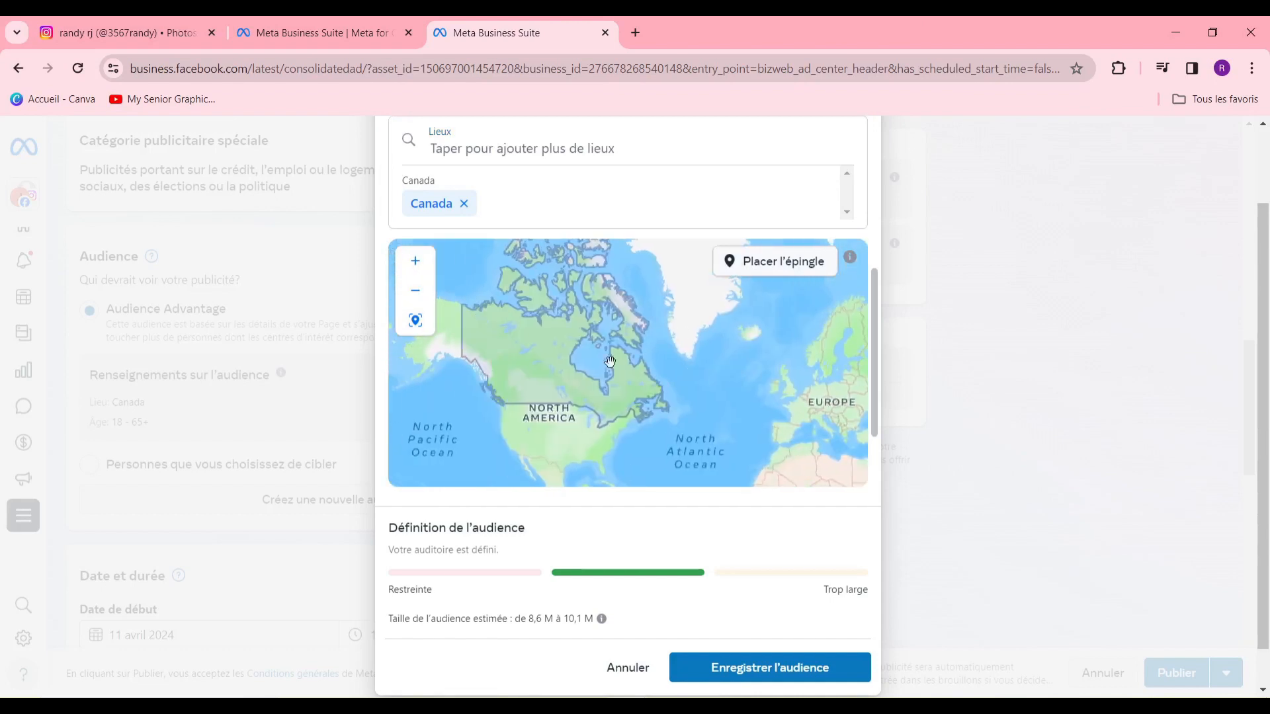
pyautogui.scroll(-3, 688, 291)
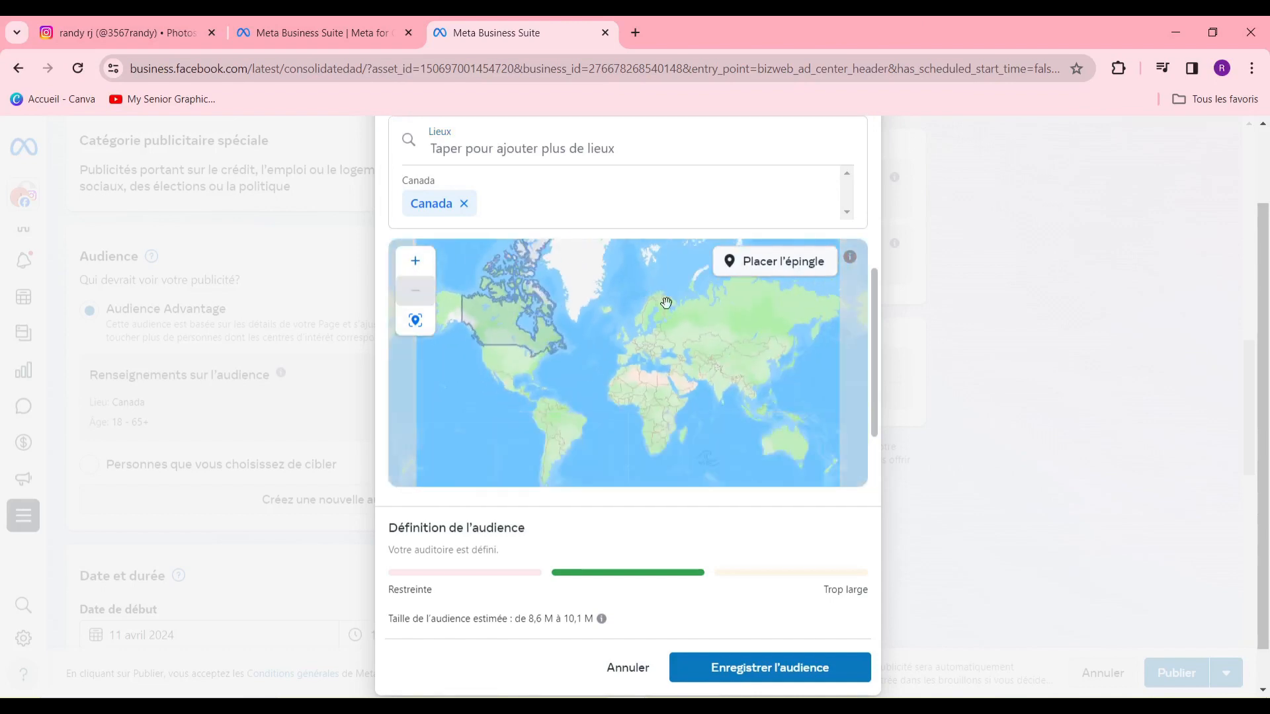
pyautogui.scroll(-1, 675, 509)
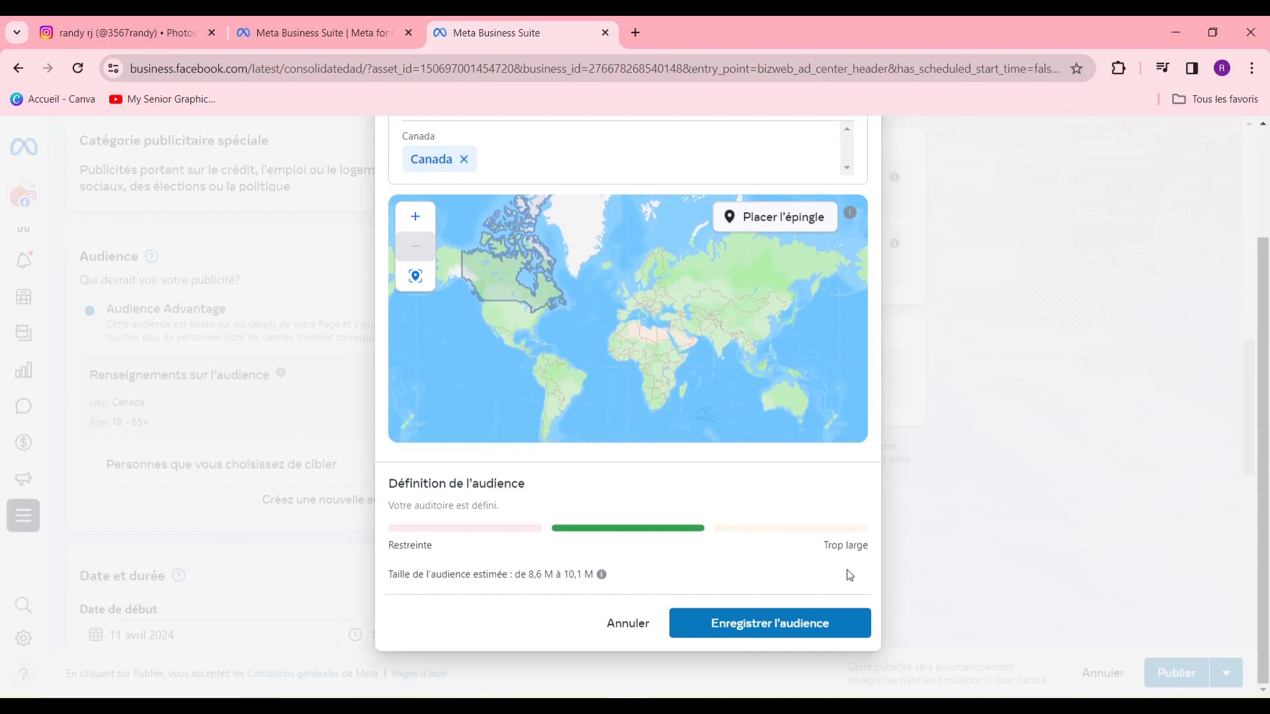
pyautogui.click(829, 630)
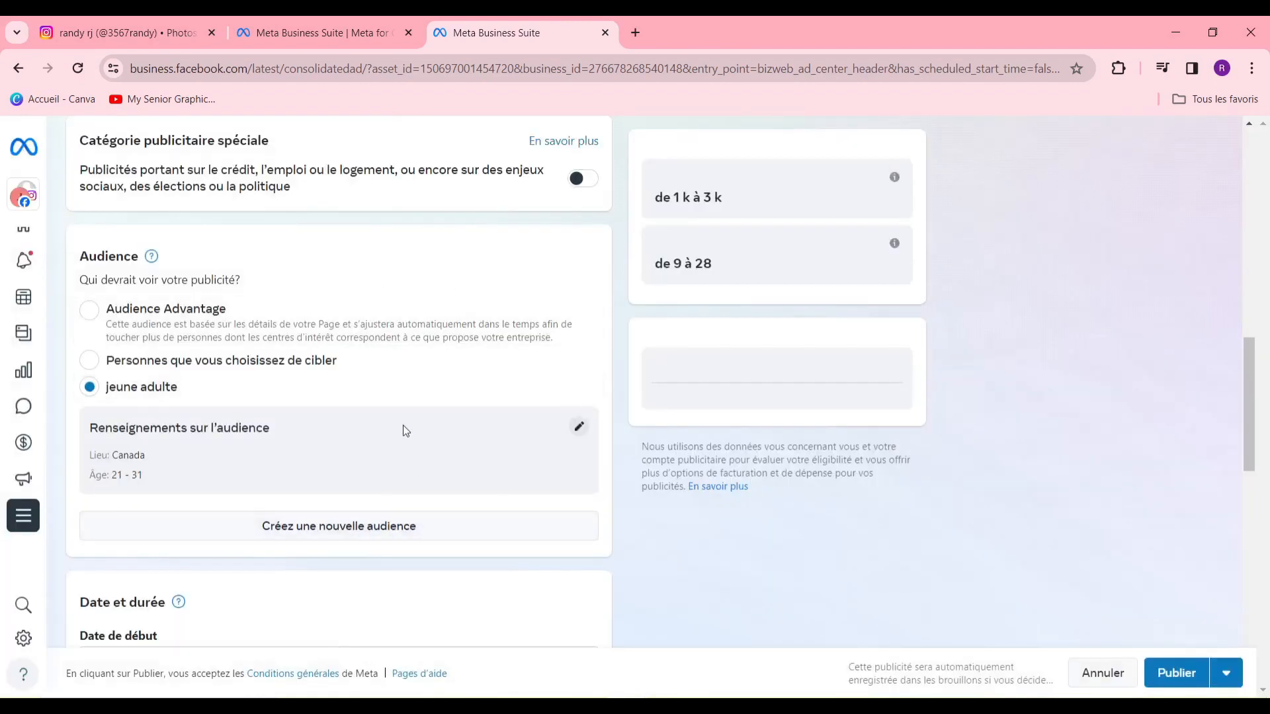
# Try daily budgets of $6.00 and $8.00 for the ad and return the budget to $5.00.
pyautogui.scroll(-5, 419, 419)
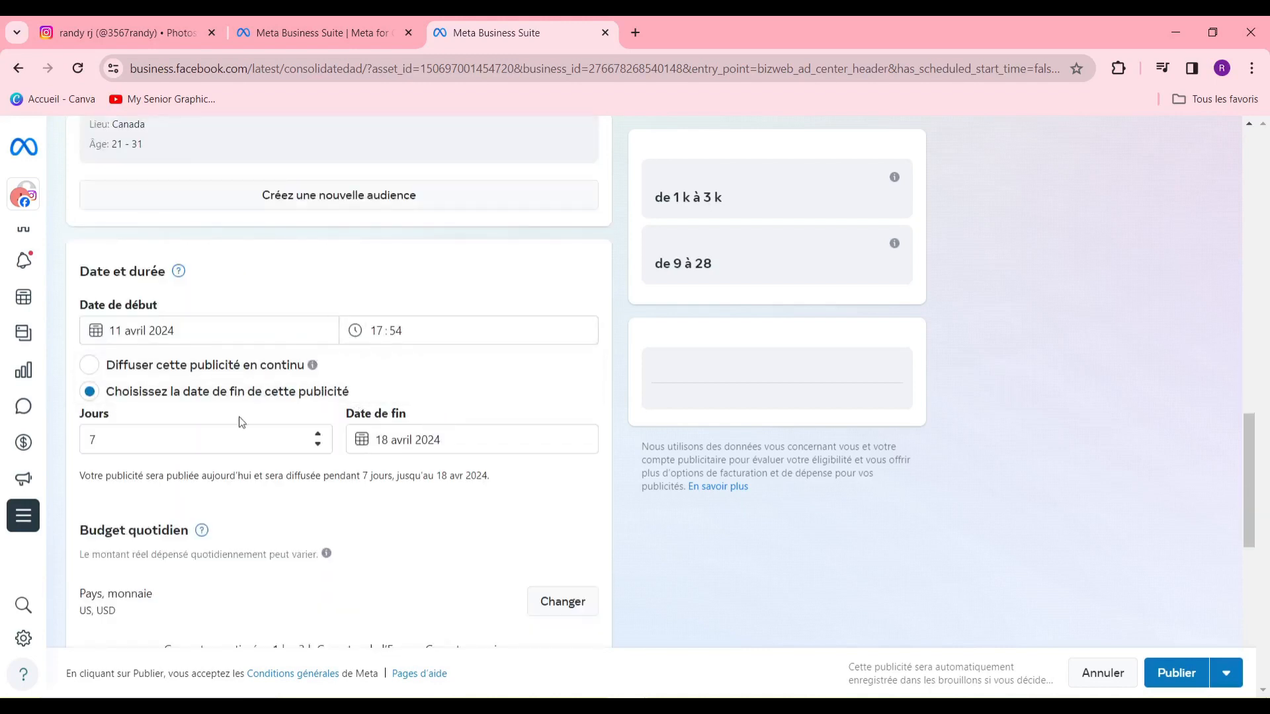
pyautogui.scroll(-4, 410, 436)
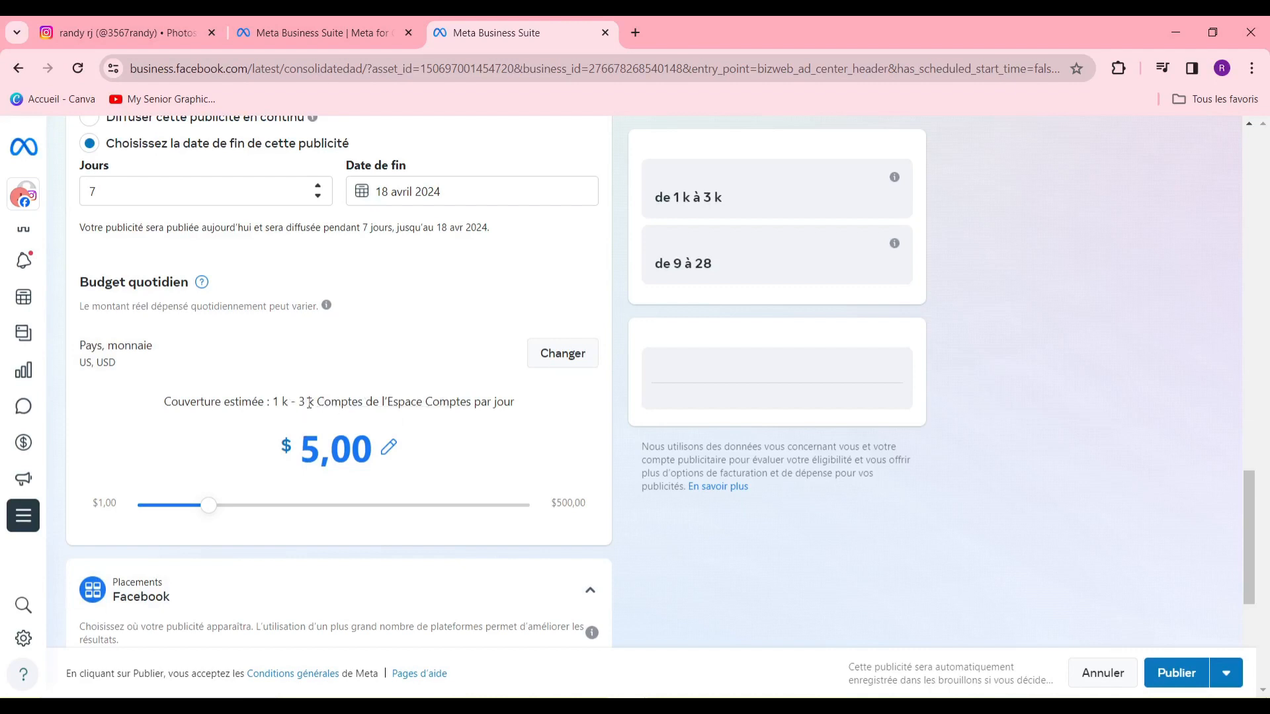
pyautogui.moveTo(205, 506); pyautogui.dragTo(213, 508)
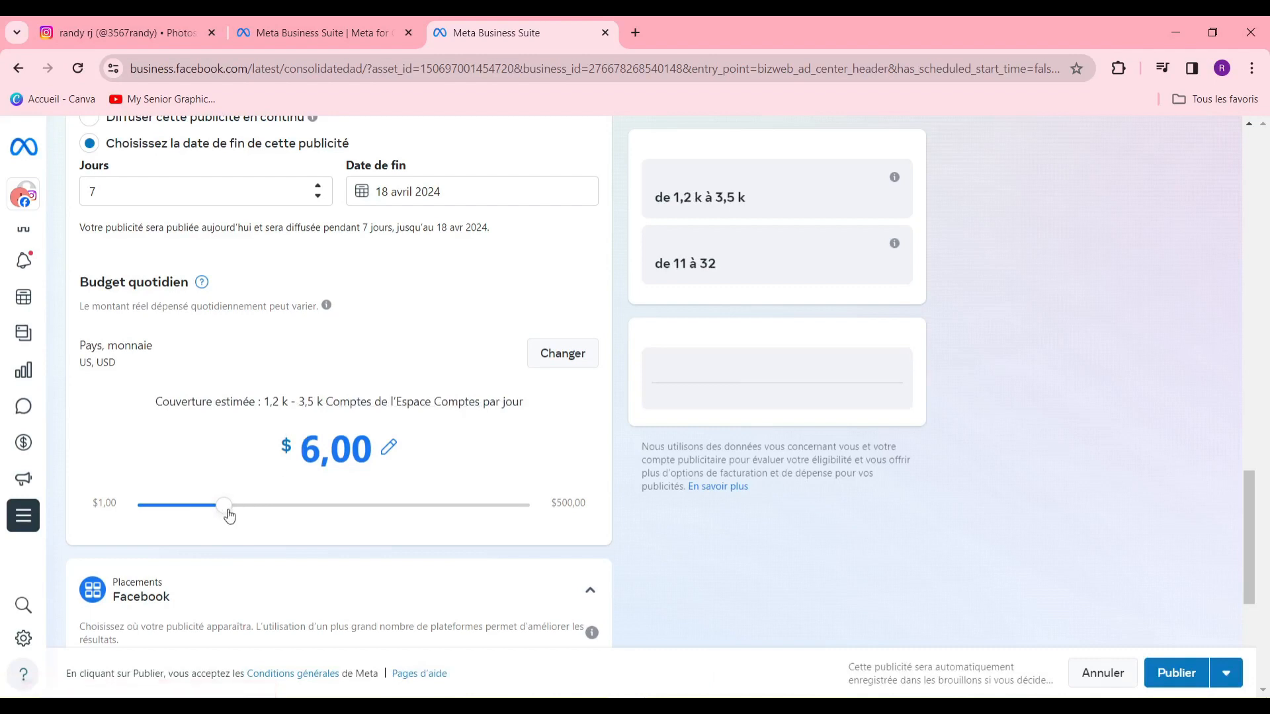
pyautogui.moveTo(228, 515); pyautogui.dragTo(250, 429)
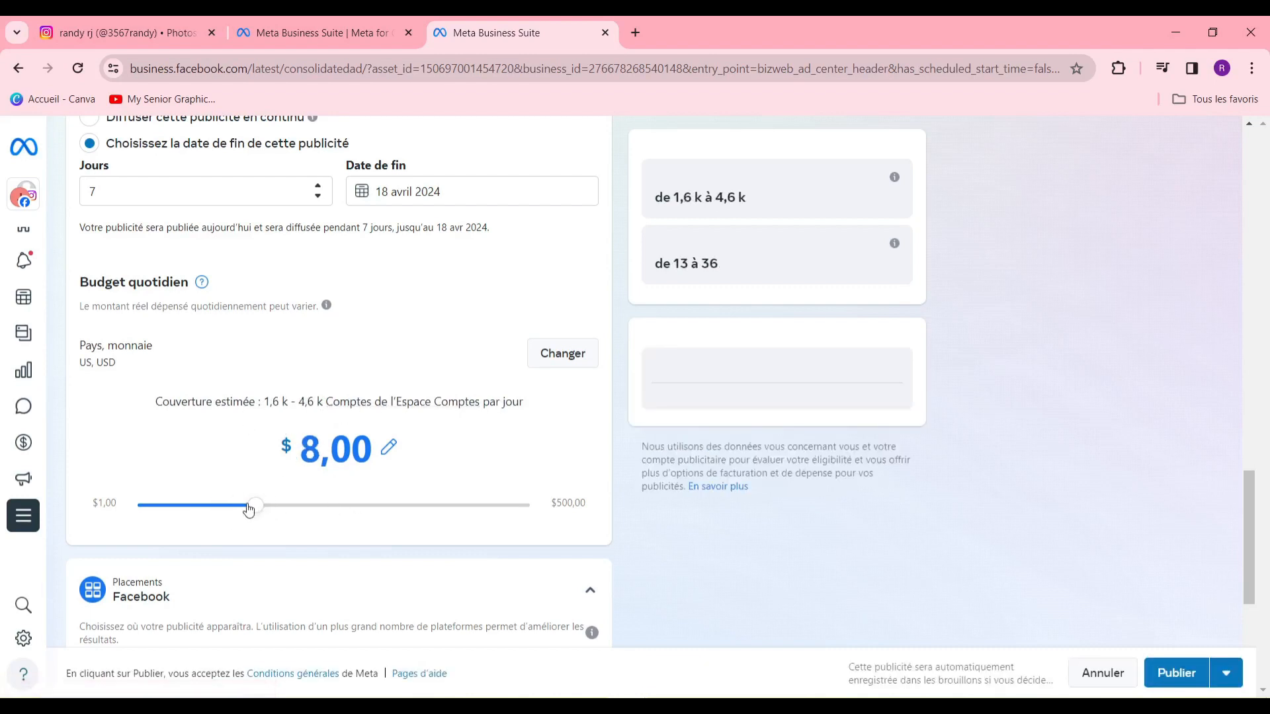
pyautogui.moveTo(248, 509); pyautogui.dragTo(209, 506)
# Review the ad's placements, pixel and payment method options, and go back to the form's objective section.
pyautogui.scroll(-5, 351, 470)
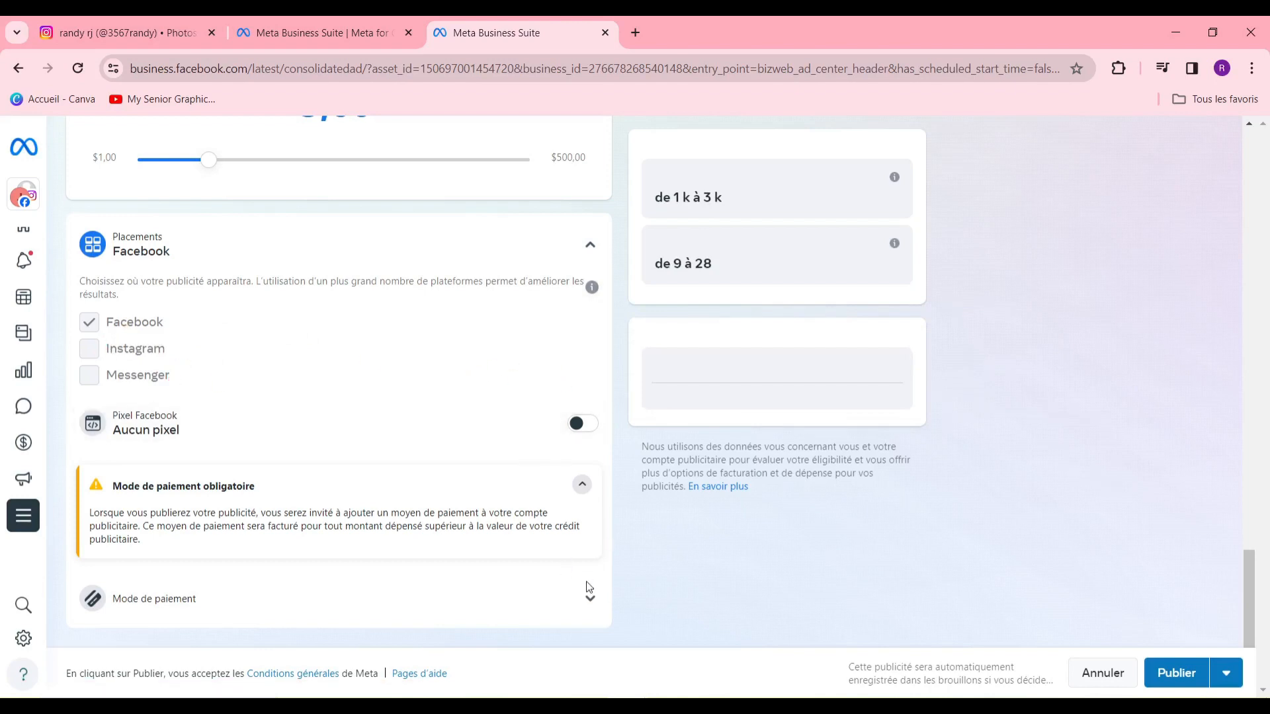
pyautogui.click(595, 598)
pyautogui.scroll(-2, 596, 597)
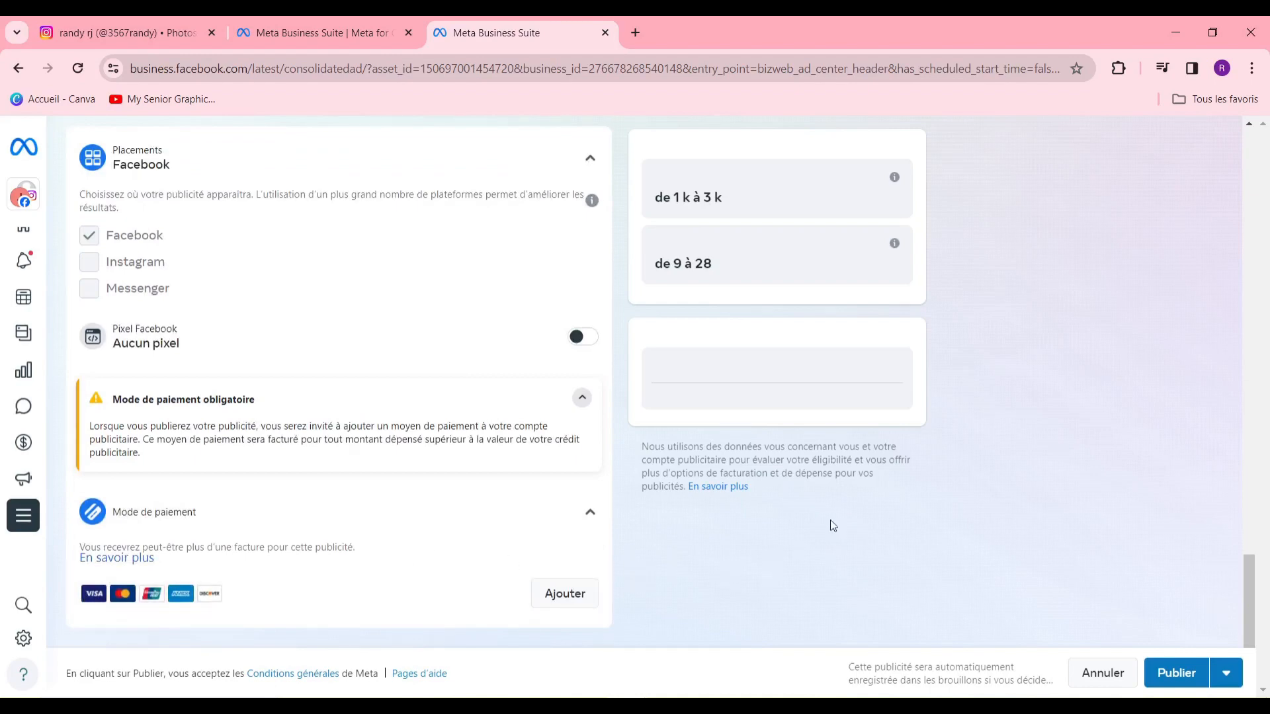
pyautogui.scroll(12, 843, 481)
pyautogui.scroll(15, 840, 443)
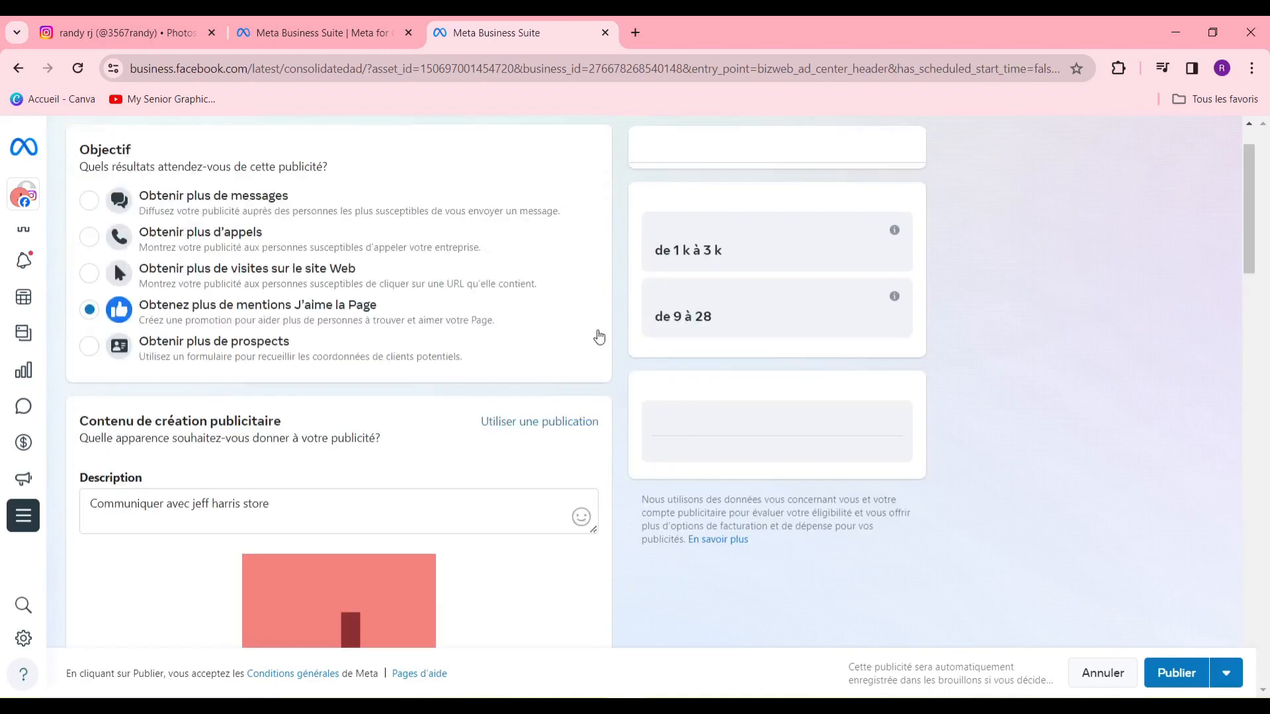